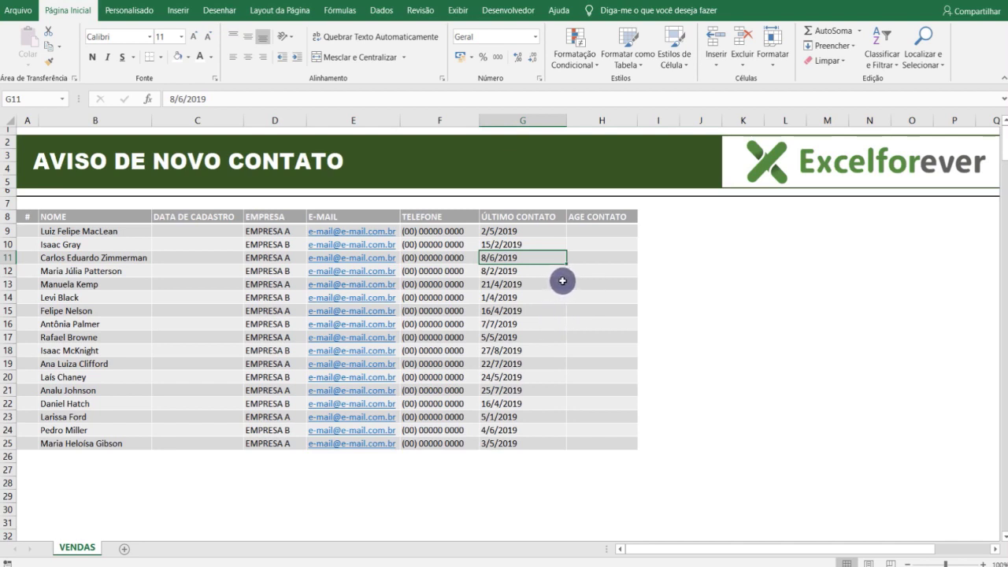
Look over the DATA DE CADASTRO, ÚLTIMO CONTATO and AGE CONTATO ranges in rows 9–25
click(180, 258)
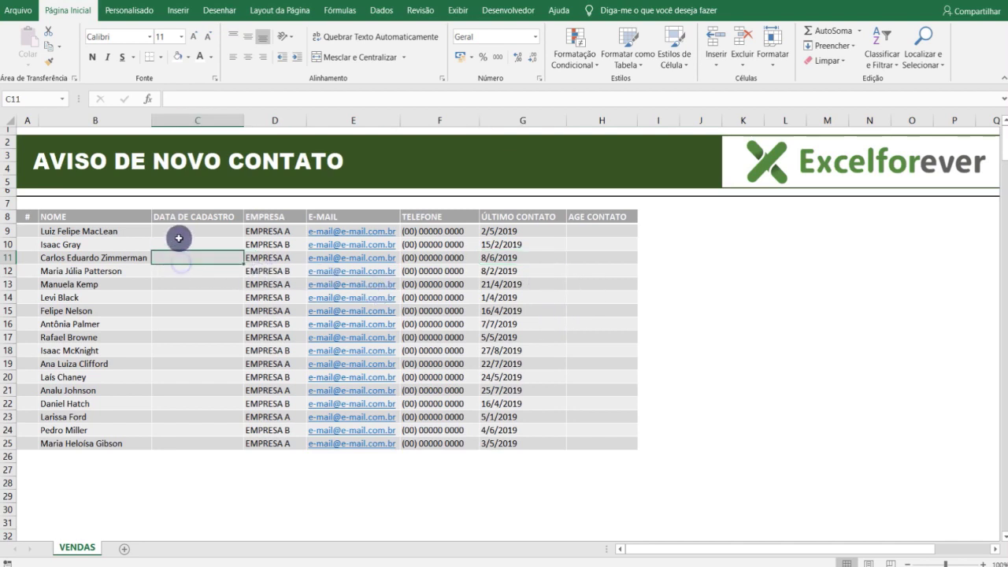
click(189, 234)
drag(192, 241, 220, 442)
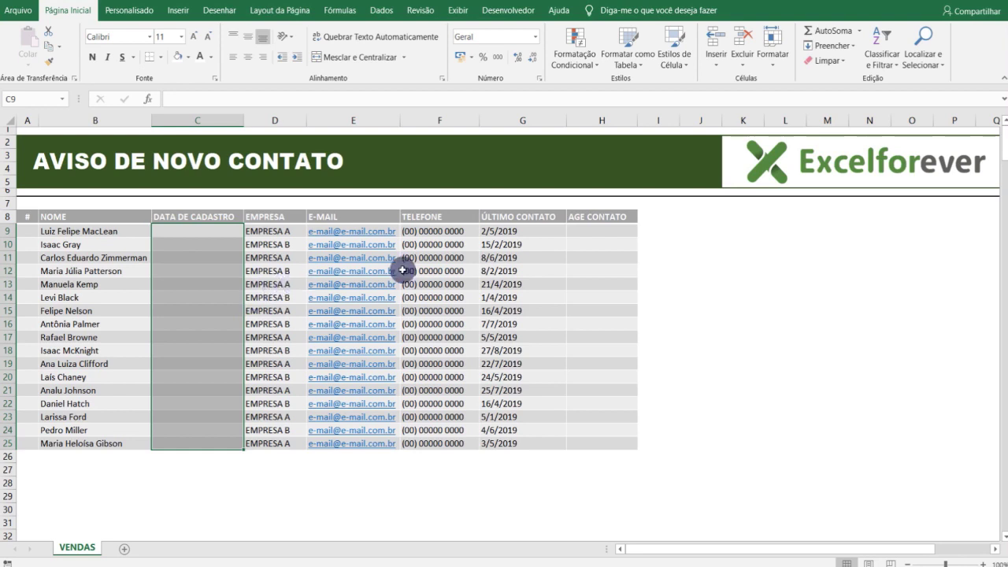
click(471, 268)
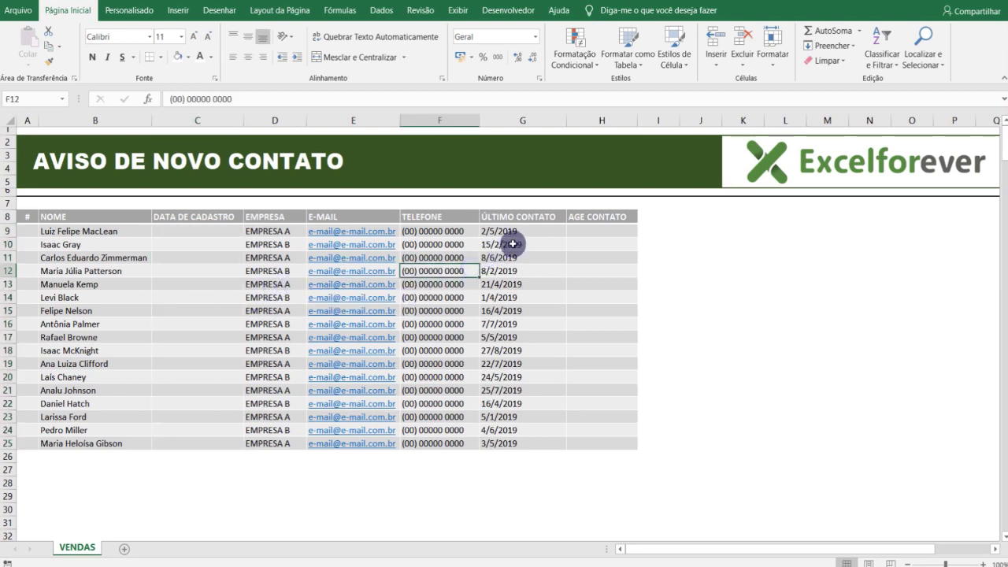
click(518, 231)
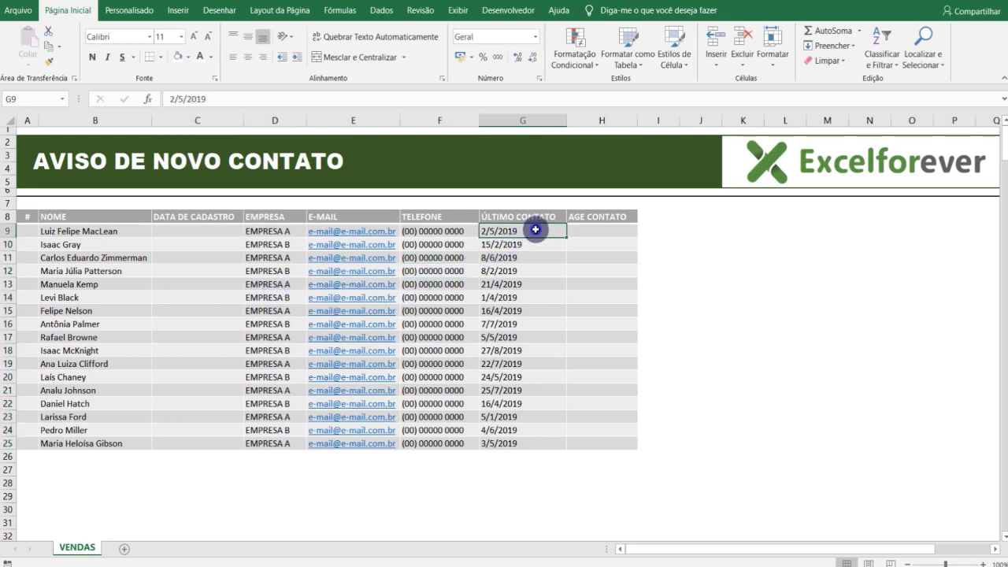
drag(536, 230, 537, 447)
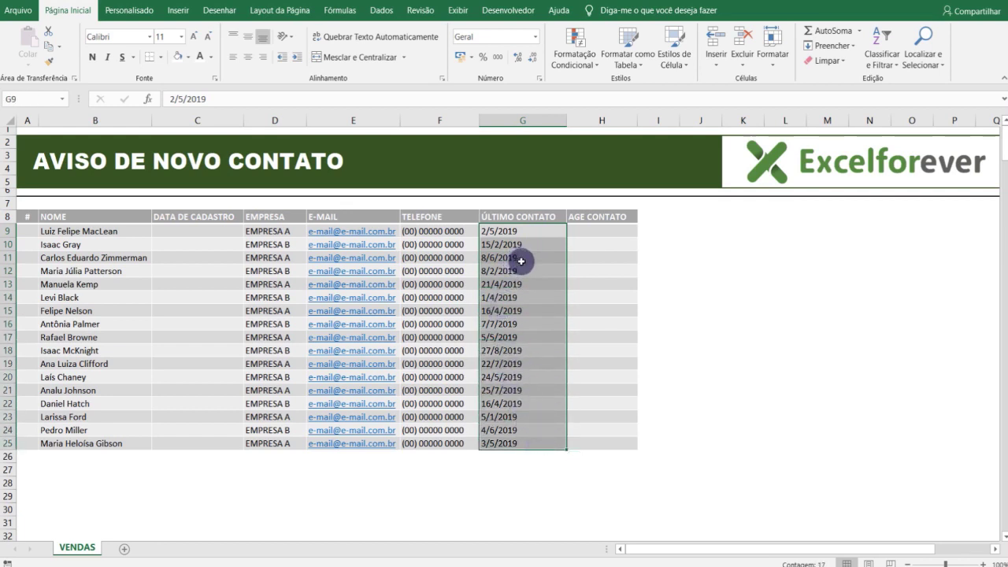
drag(592, 230, 606, 440)
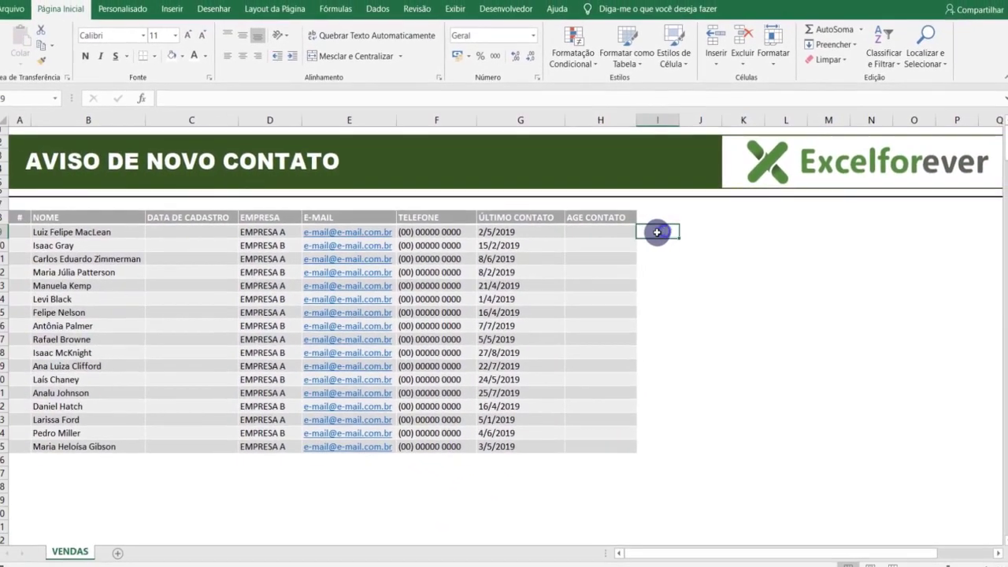
click(658, 230)
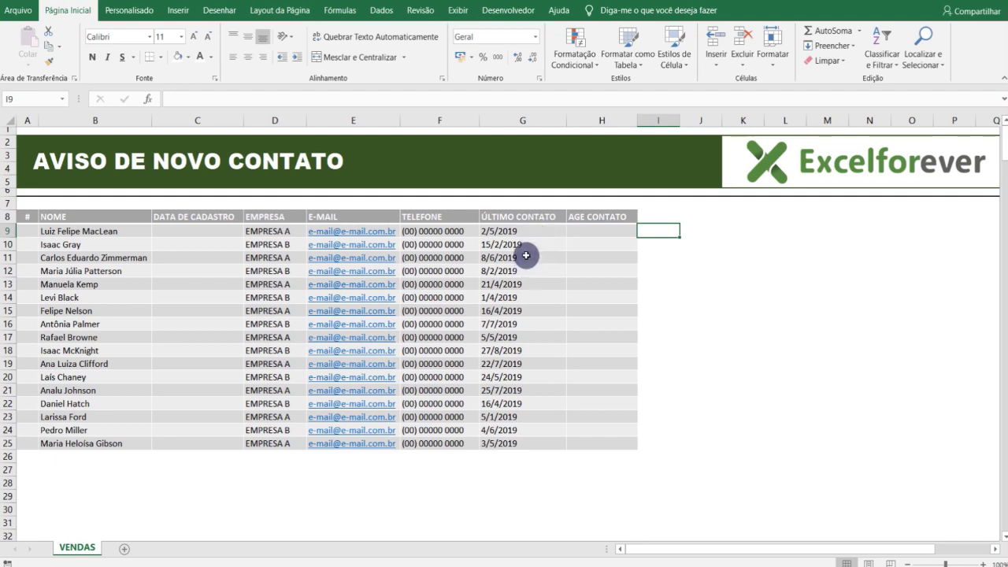
Enter =hoje() in H9 so it shows today's date, 05/09/2019
click(517, 230)
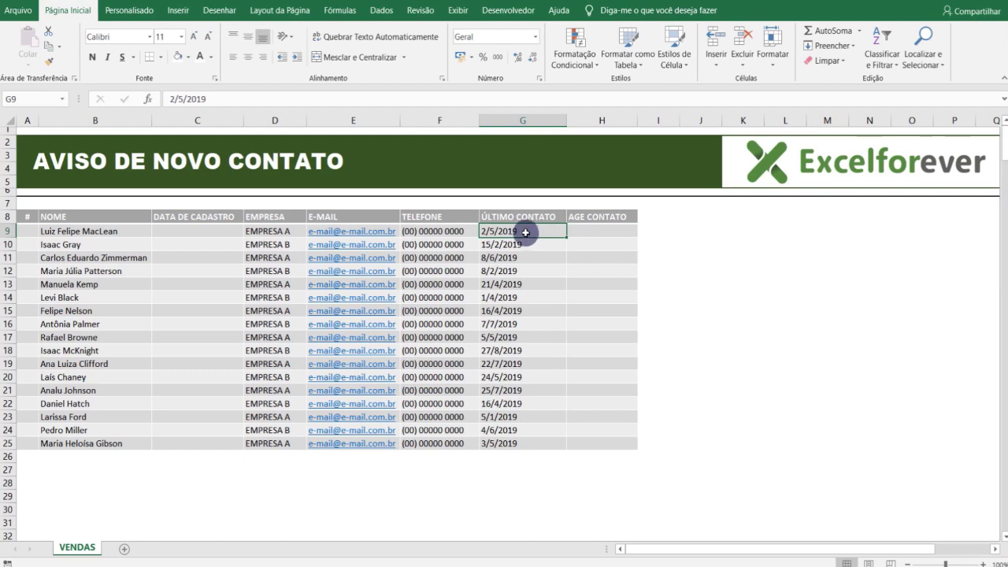
click(605, 231)
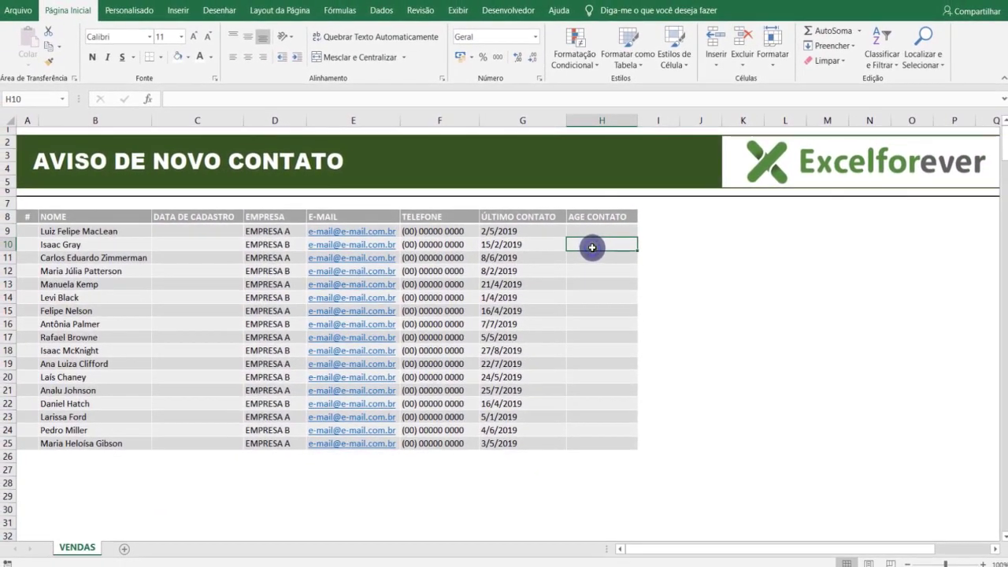
key(Return)
click(598, 232)
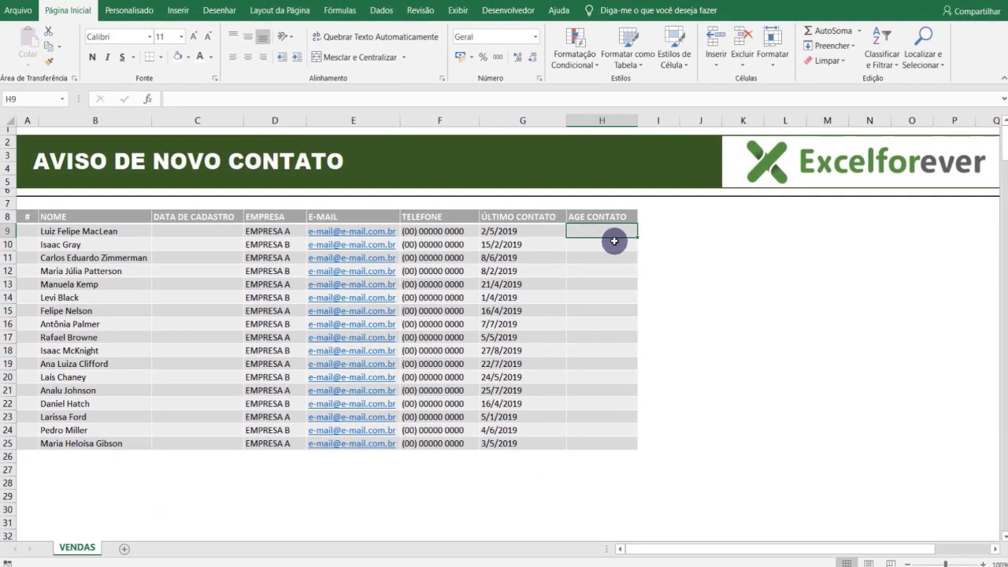
text(=)
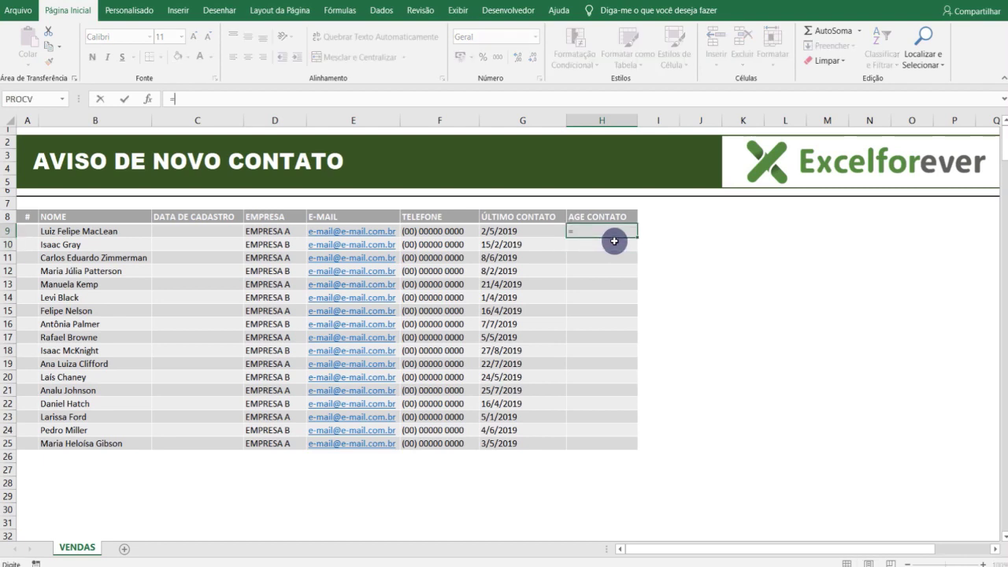
text(hoje)
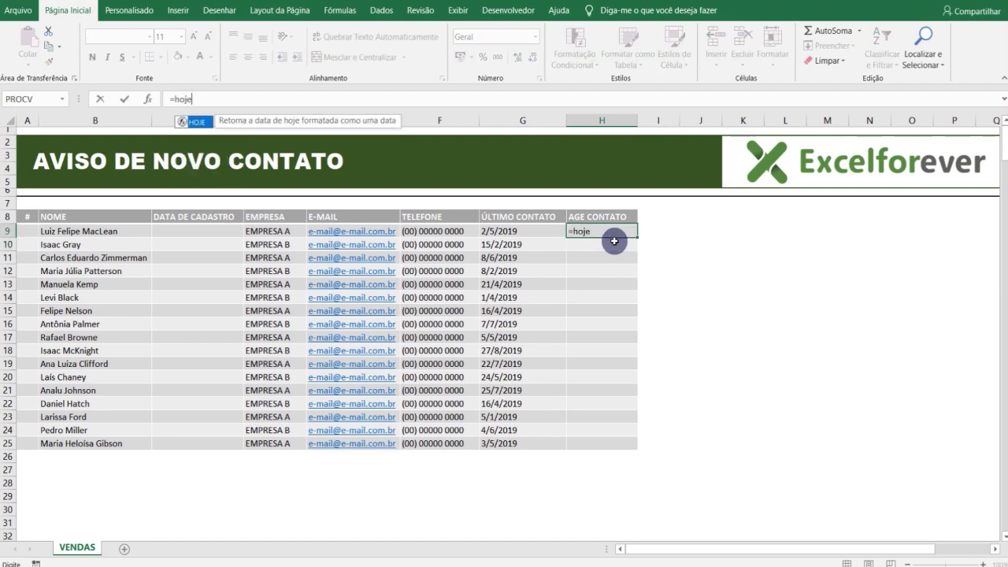
text(())
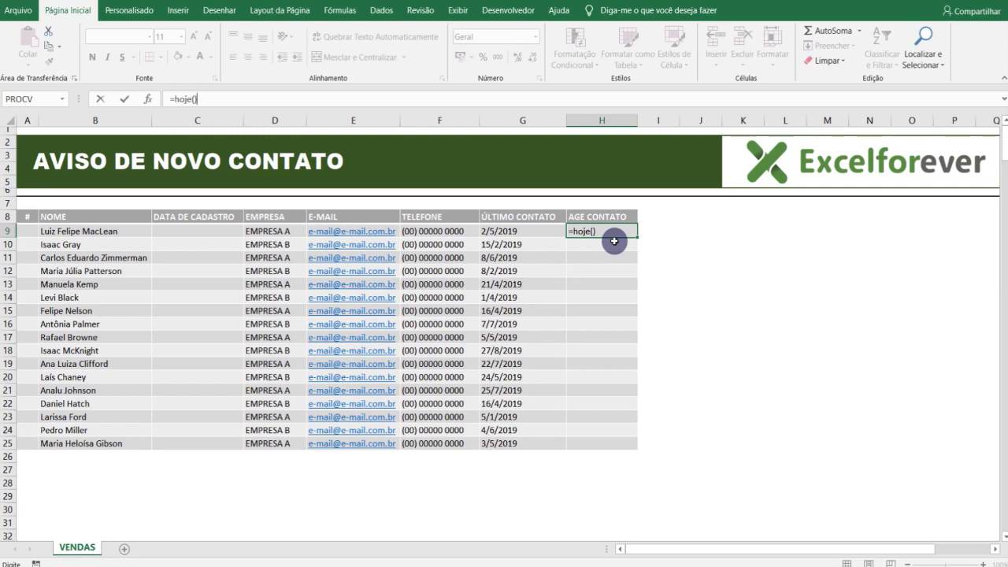
key(Return)
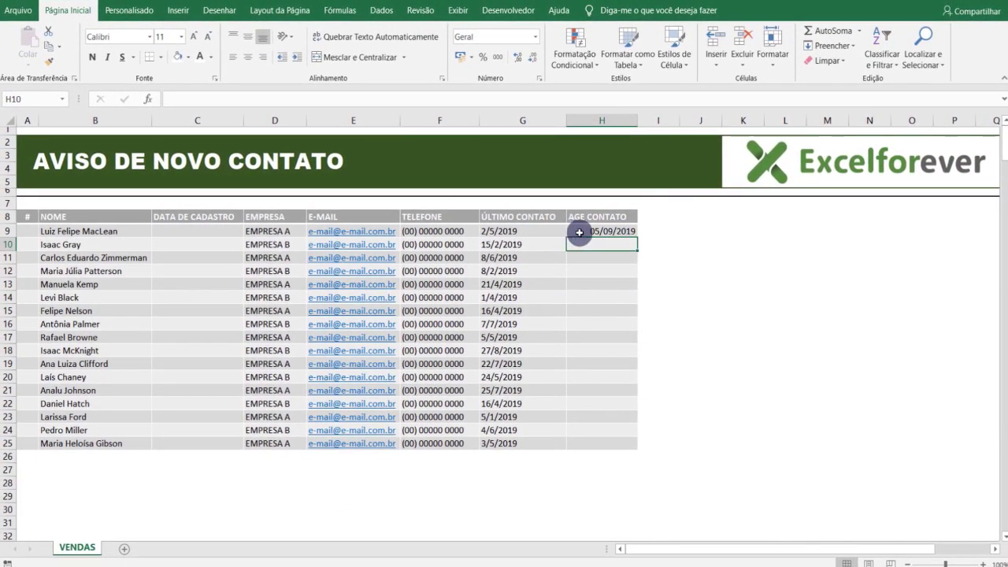
click(614, 230)
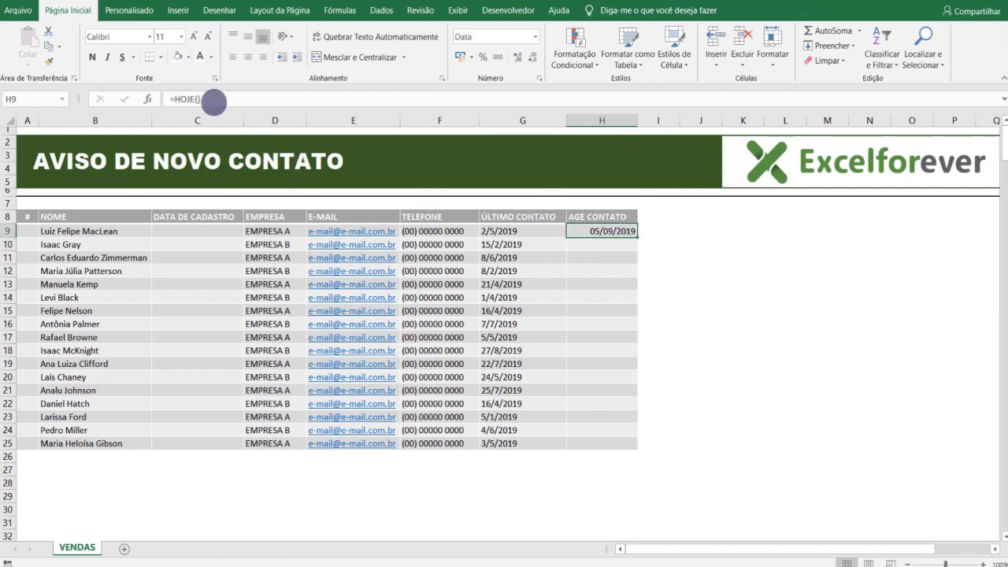
Change H9's formula to =HOJE()-G9 to count days since the last contact
click(213, 98)
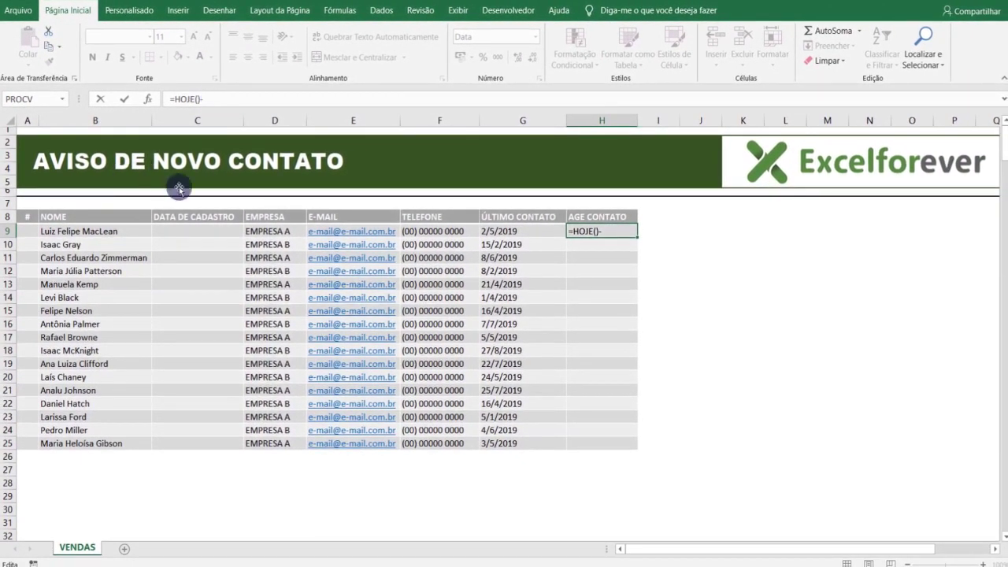
text(-)
click(512, 230)
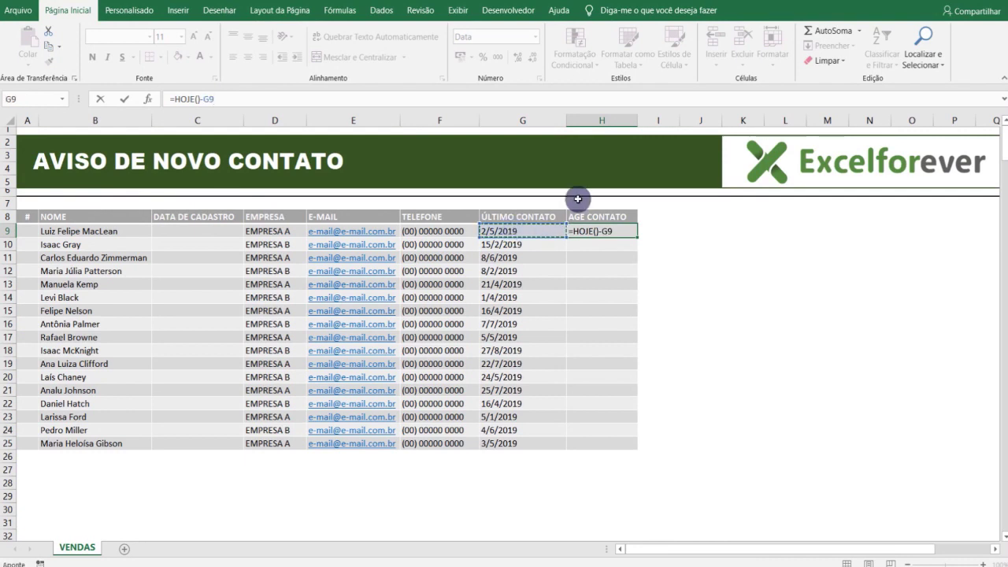
key(Return)
key(Up)
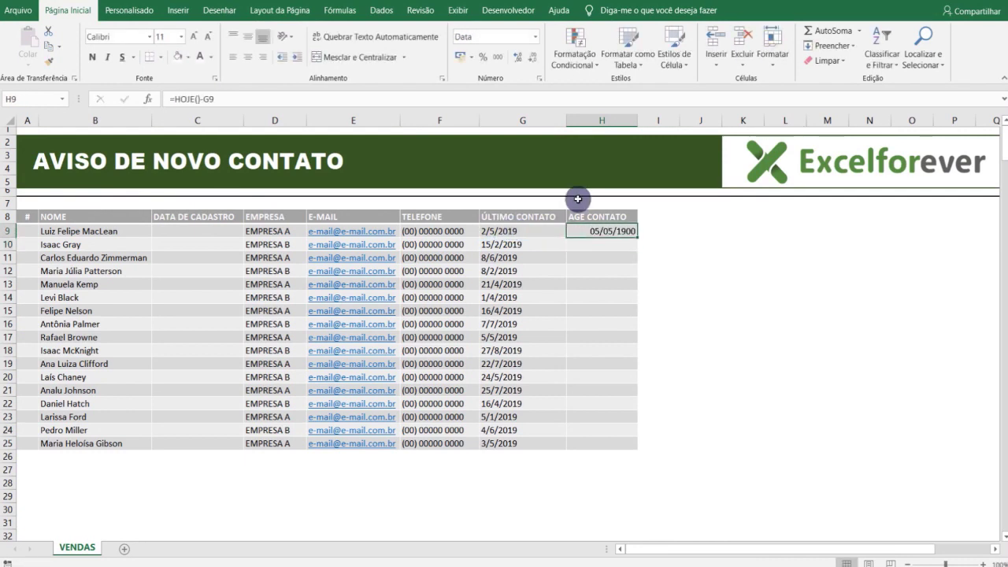
Centre H9 and give it the Geral number format so it reads 126
key(alt)
key(h)
key(a)
key(c)
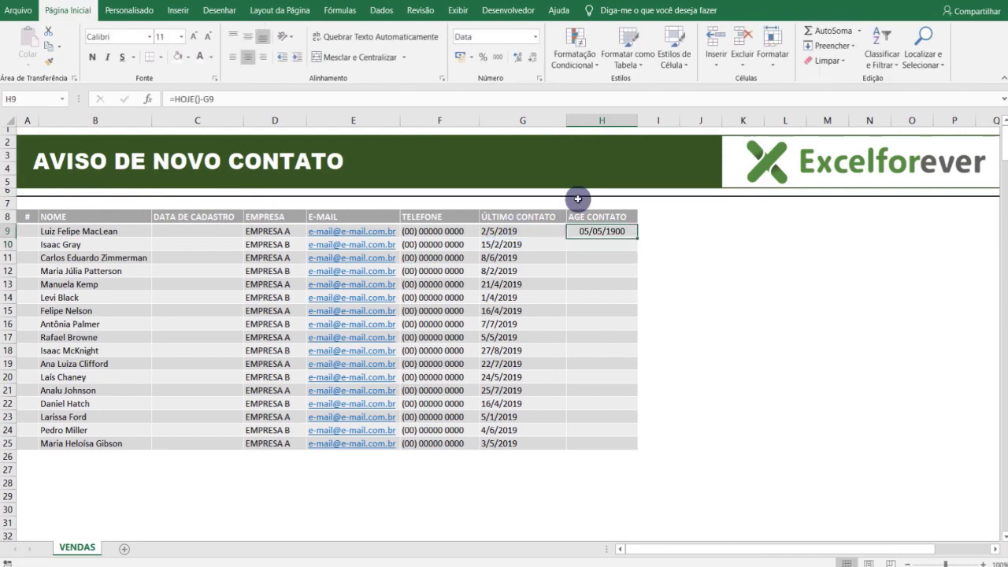
click(536, 37)
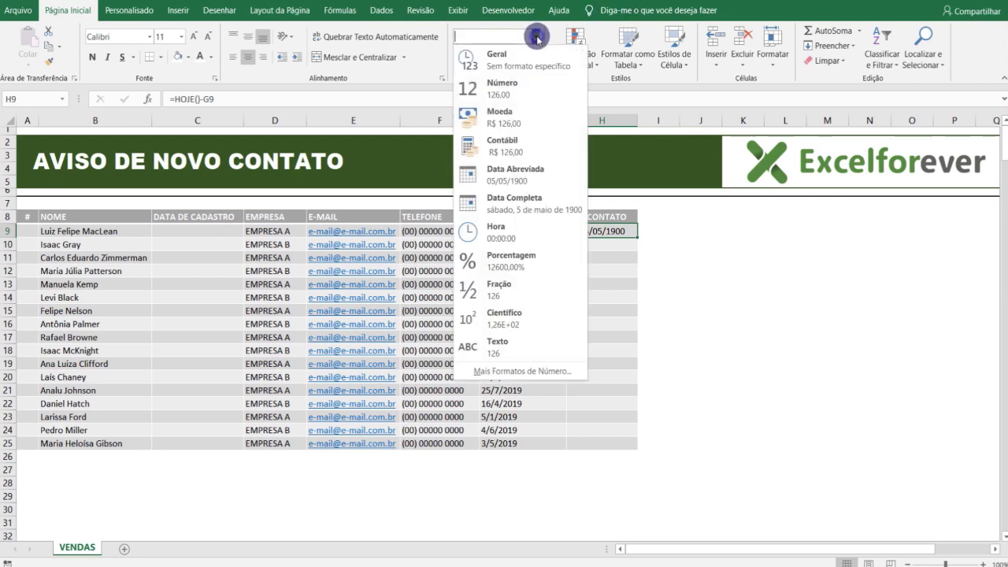
click(512, 63)
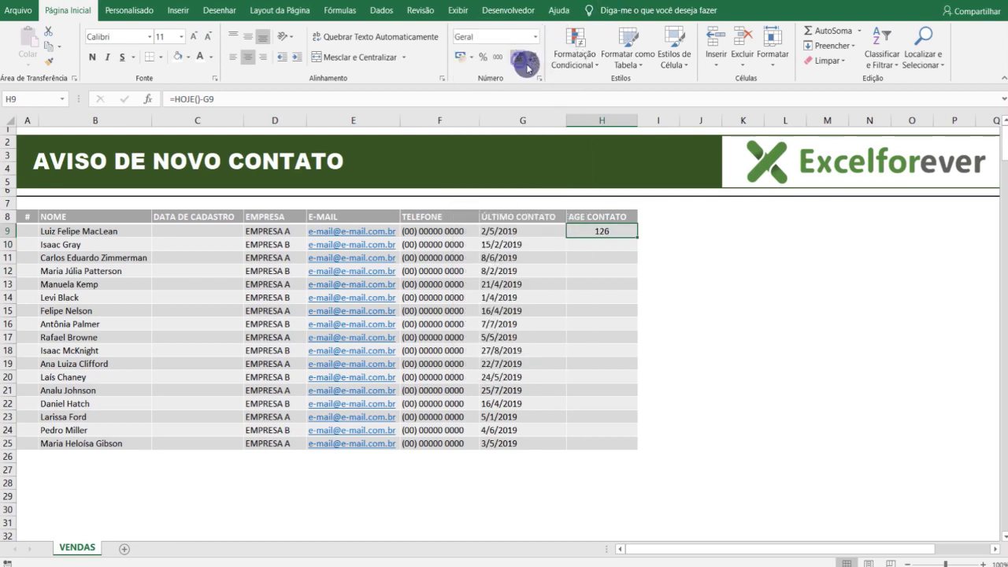
click(693, 292)
click(617, 231)
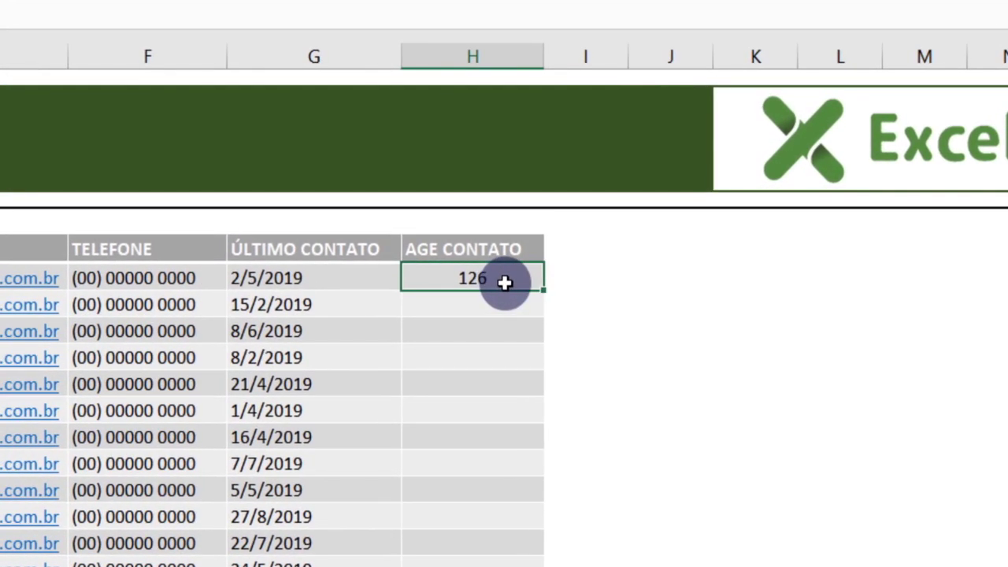
key(ctrl+c)
key(Down)
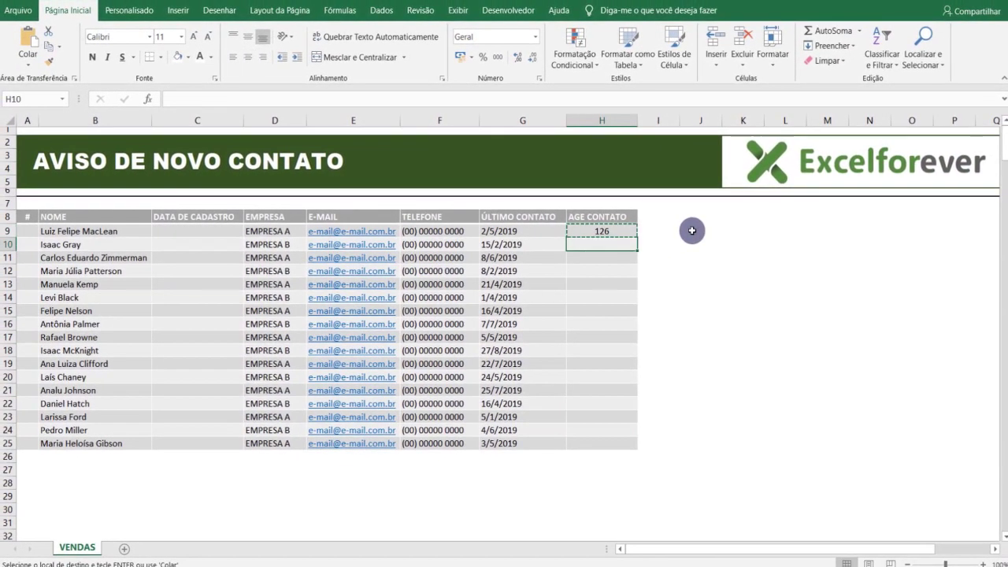
key(shift+Down)
key(shift+Down)
key(shift+Down)
key(shift+Down)
key(shift+Down)
key(shift+Down)
key(shift+Down)
key(shift+Down)
key(shift+Down)
key(shift+Down)
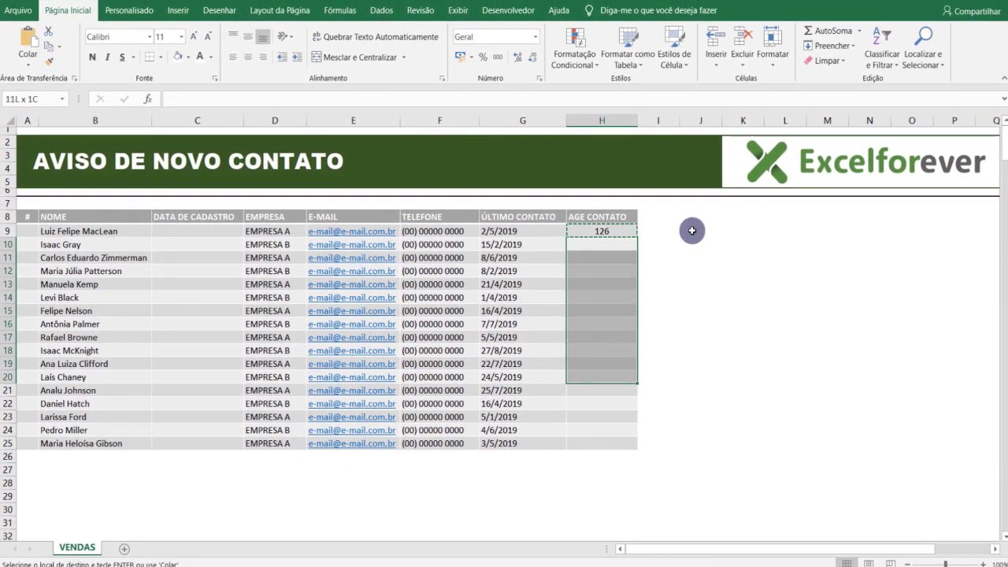
key(shift+Down)
key(shift+Down)
key(shift+Down)
key(shift+Down)
key(shift+Down)
key(ctrl+alt+v)
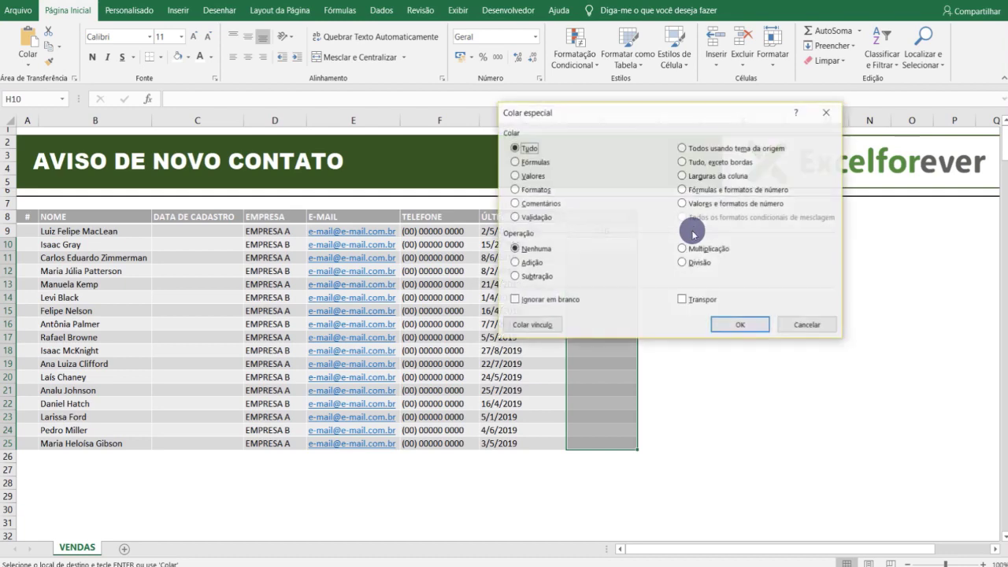
key(f)
key(Return)
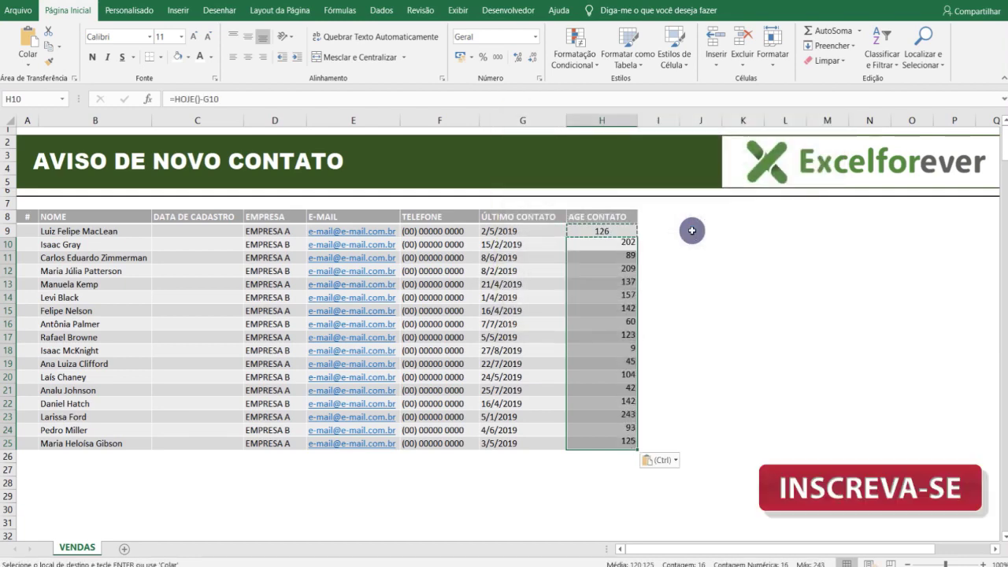
key(Escape)
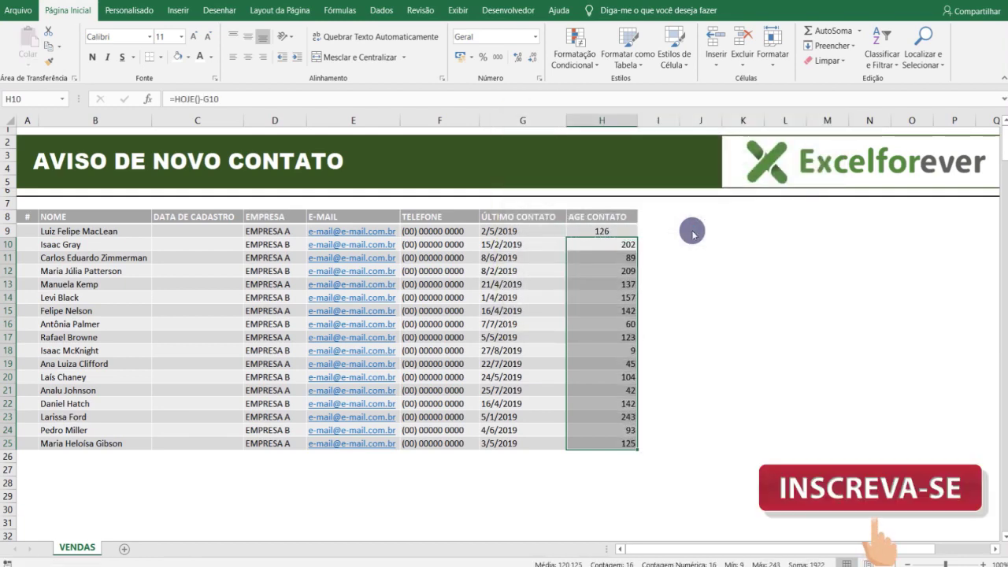
key(shift+BackSpace)
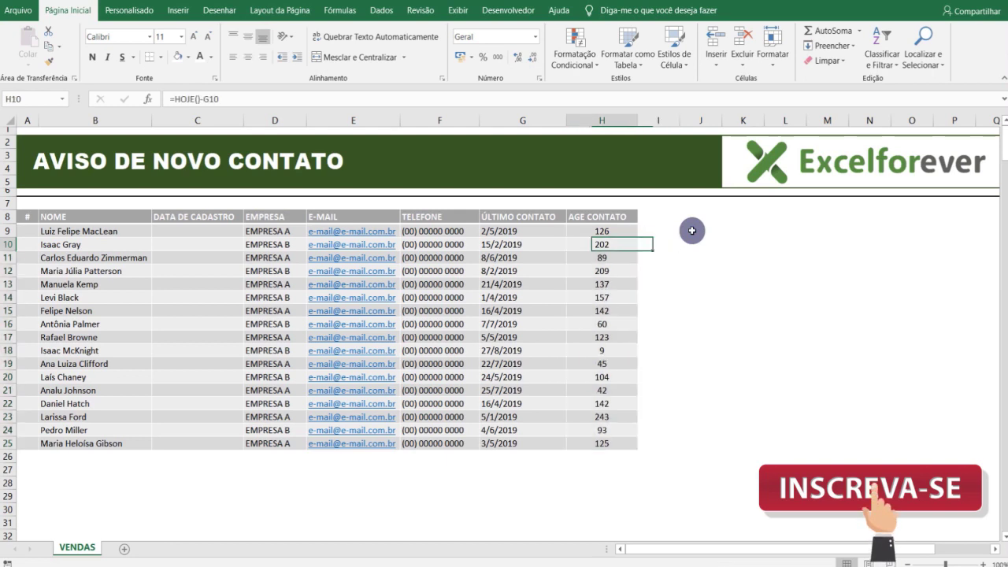
key(Down)
key(Down)
key(Down)
key(Down)
key(Down)
key(Down)
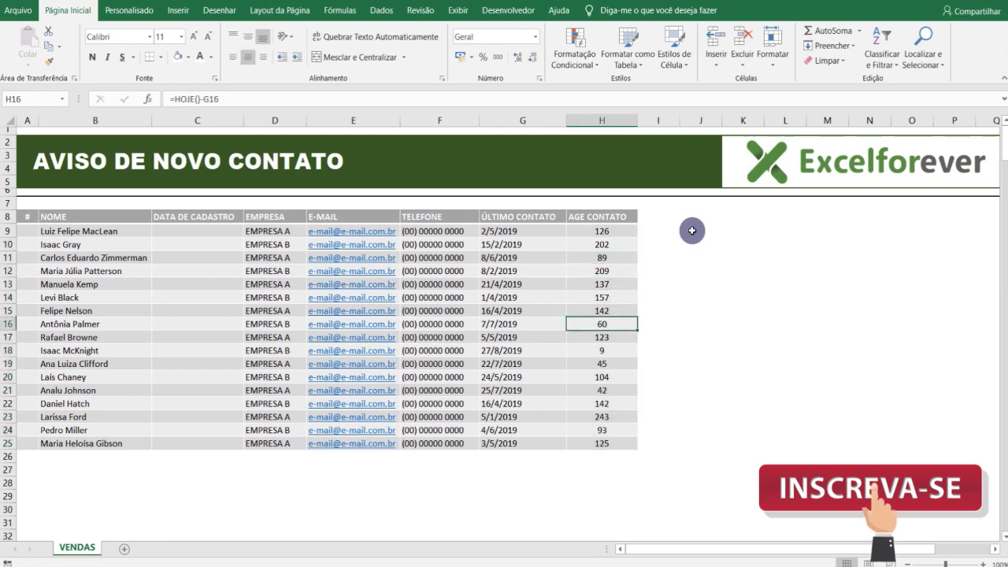
key(Down)
key(Down)
key(Down)
key(Down)
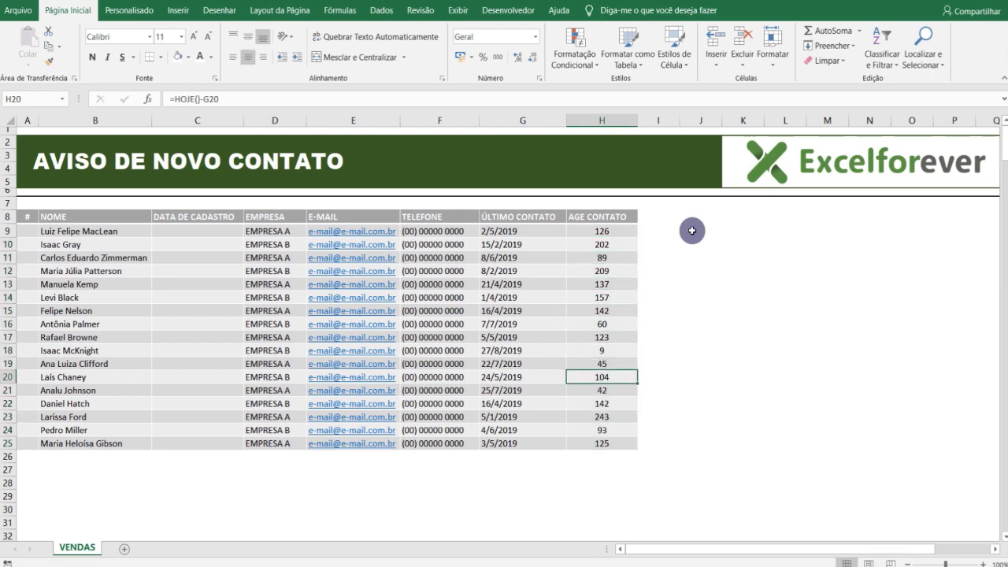
key(Down)
key(Down)
key(Up)
key(Up)
key(Up)
key(Up)
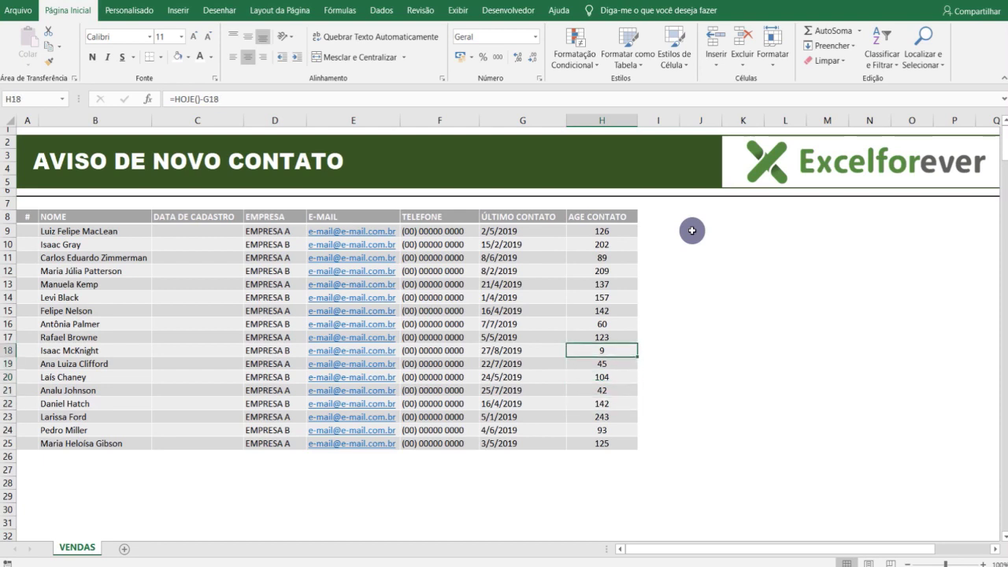
key(Down)
key(Down)
key(Down)
key(Down)
key(Down)
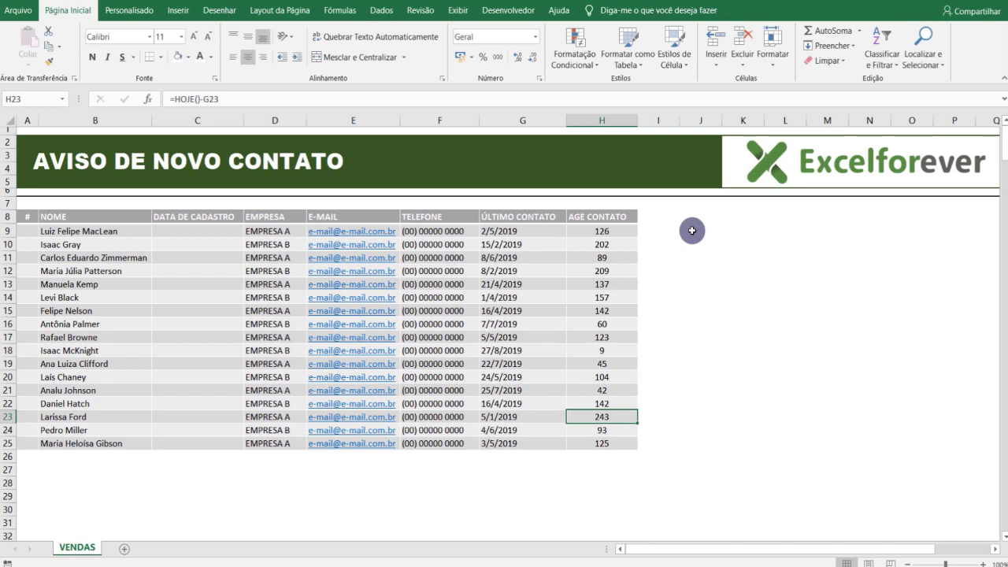
key(Up)
key(Up)
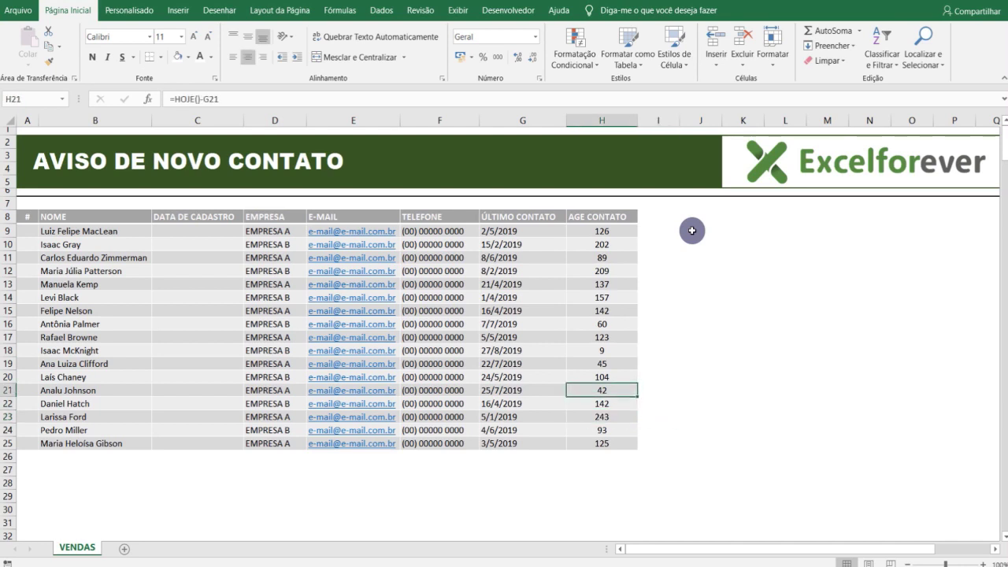
key(Up)
key(Up)
key(Up)
key(Up)
key(Up)
key(Up)
key(Up)
key(Up)
key(Up)
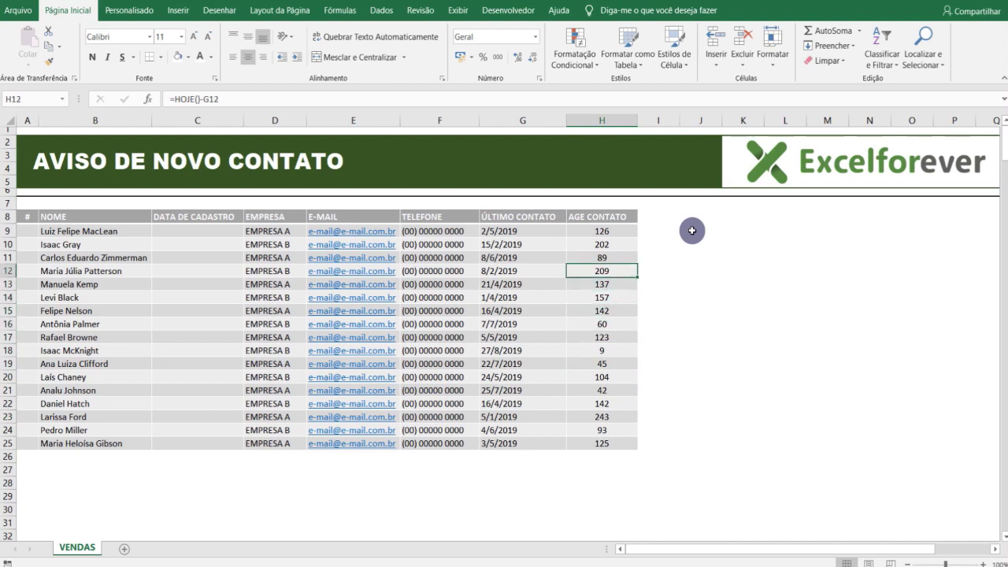
key(Left)
key(Down)
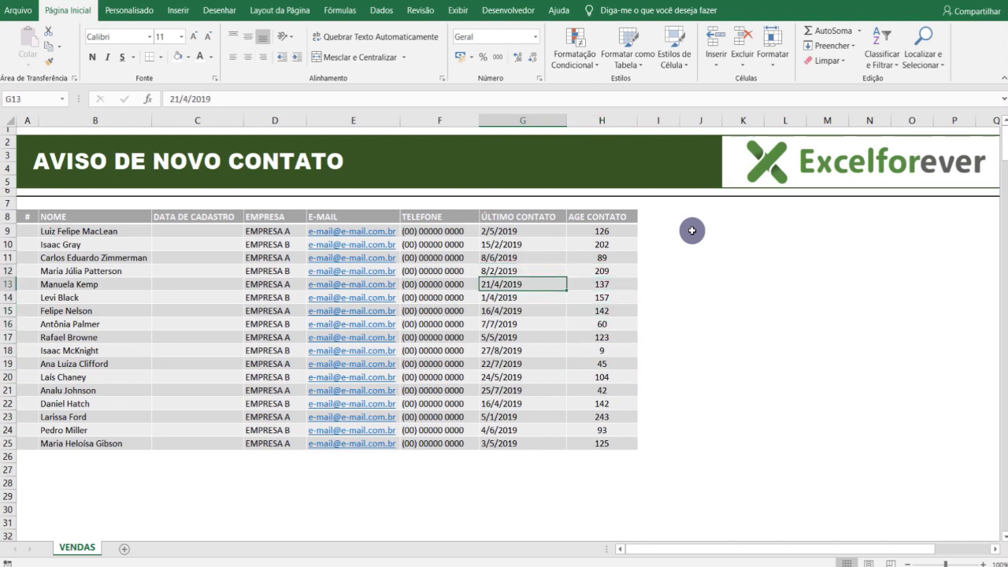
key(Left)
key(Left)
key(Left)
key(Left)
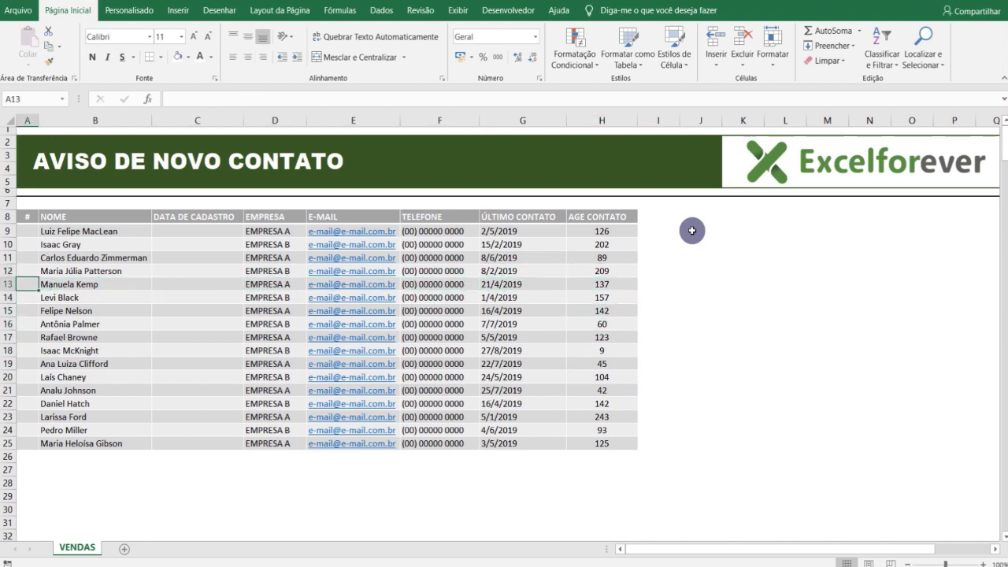
key(Right)
key(Left)
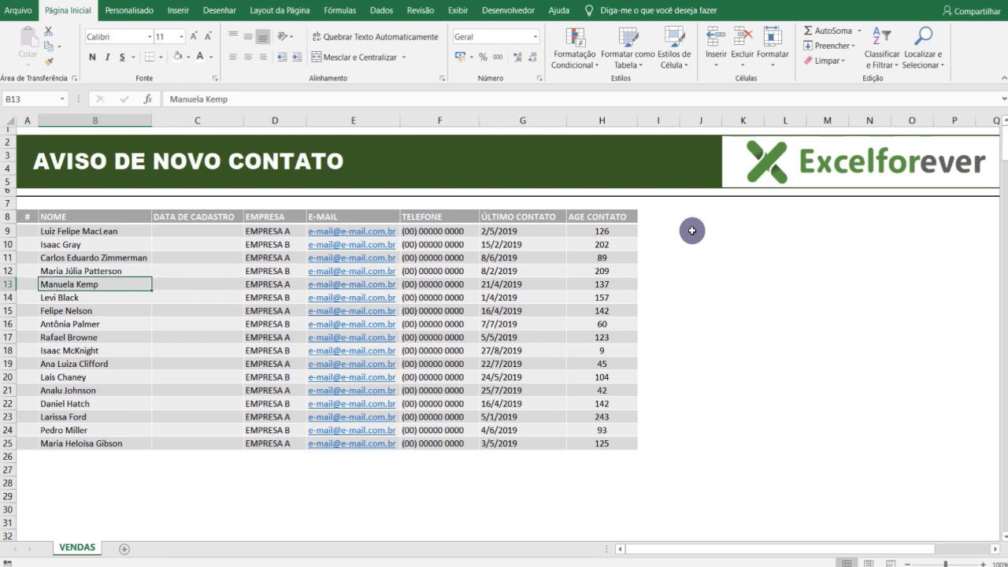
Change G13's last-contact date to 05/09/2019 and centre it
key(Right)
key(Right)
key(Right)
key(Right)
key(Right)
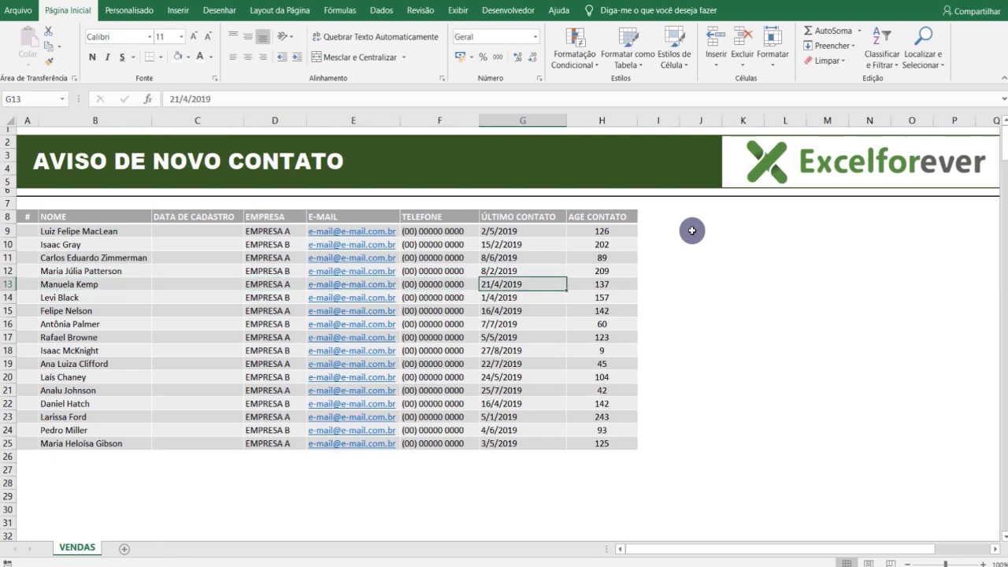
key(Left)
key(Right)
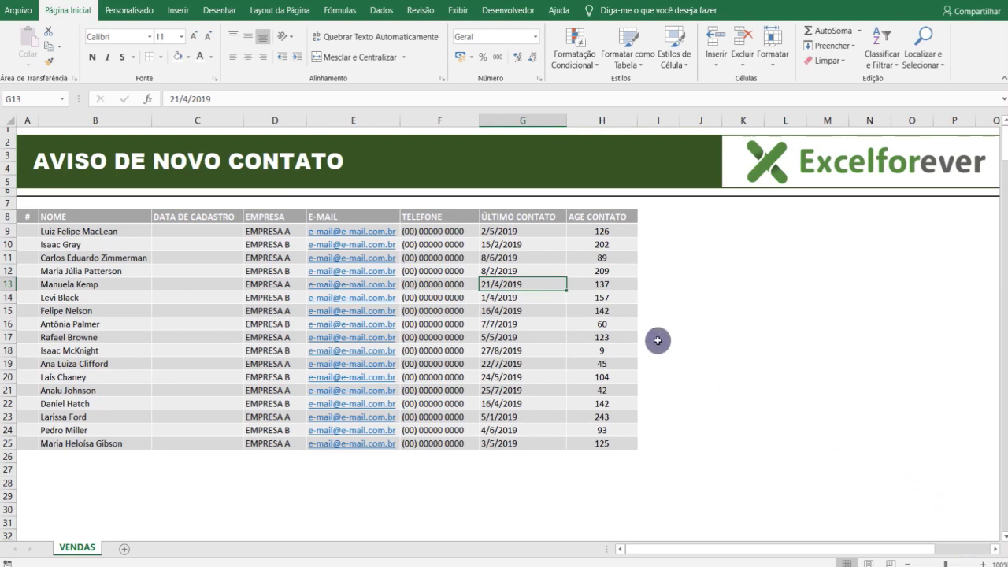
text(05)
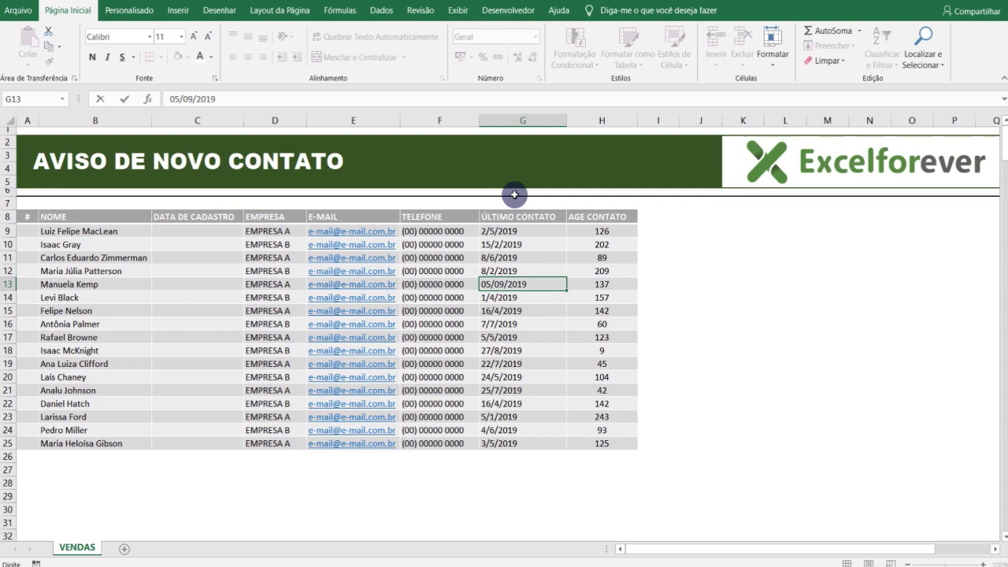
key(Return)
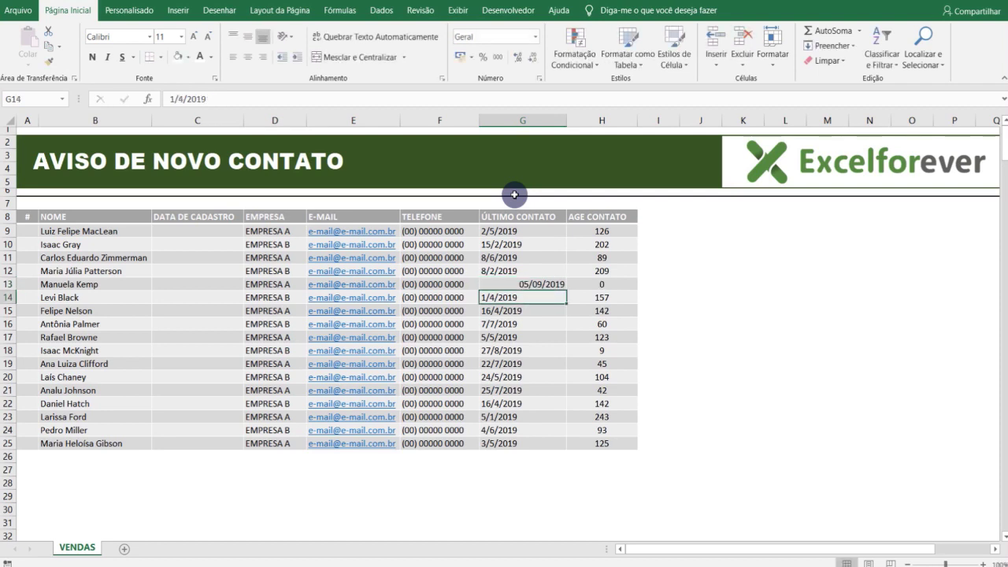
key(Up)
key(alt+h)
key(a)
key(c)
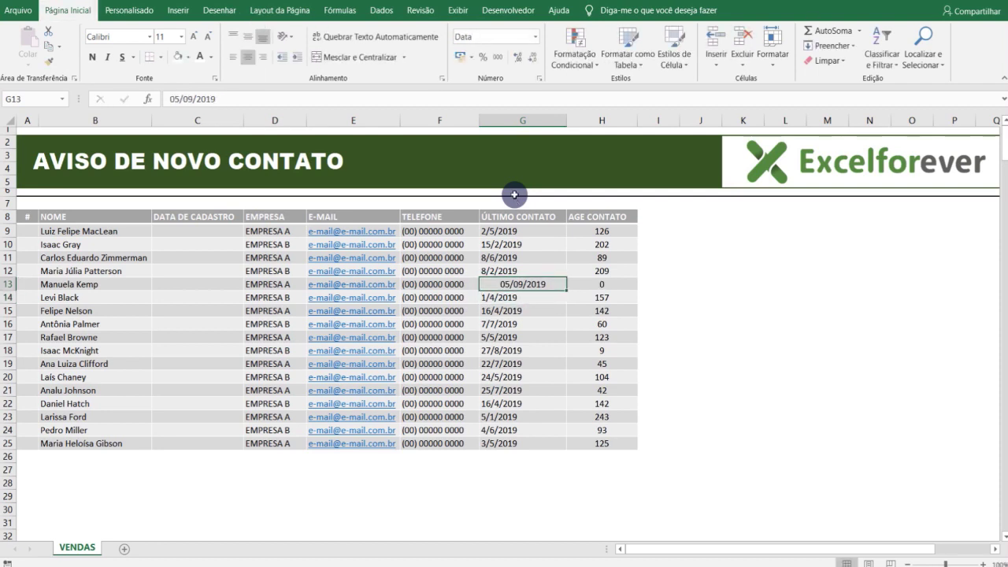
Centre all ÚLTIMO CONTATO dates in G9:G25 and check H13 now reads 0
drag(504, 231, 517, 446)
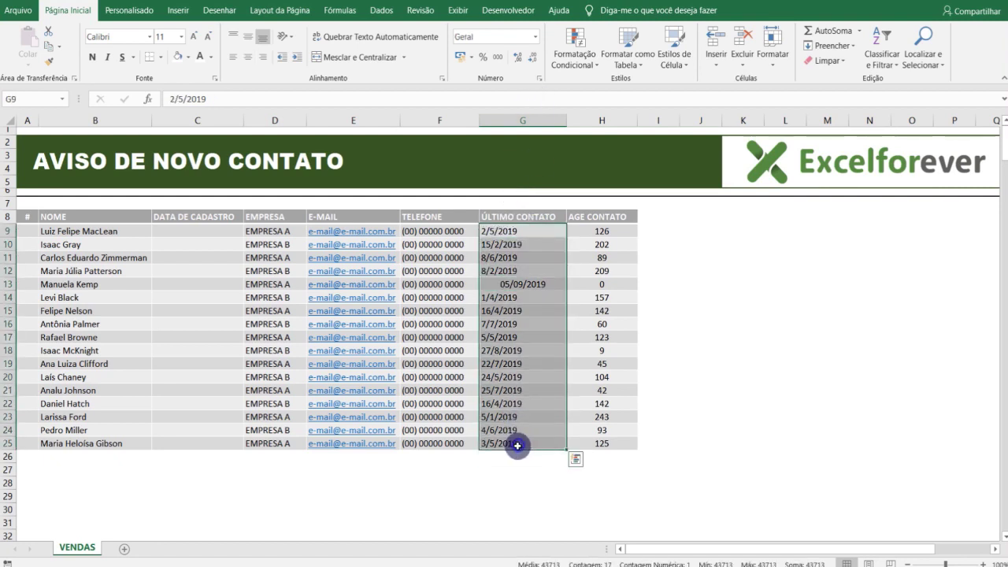
key(alt+h)
key(a)
key(c)
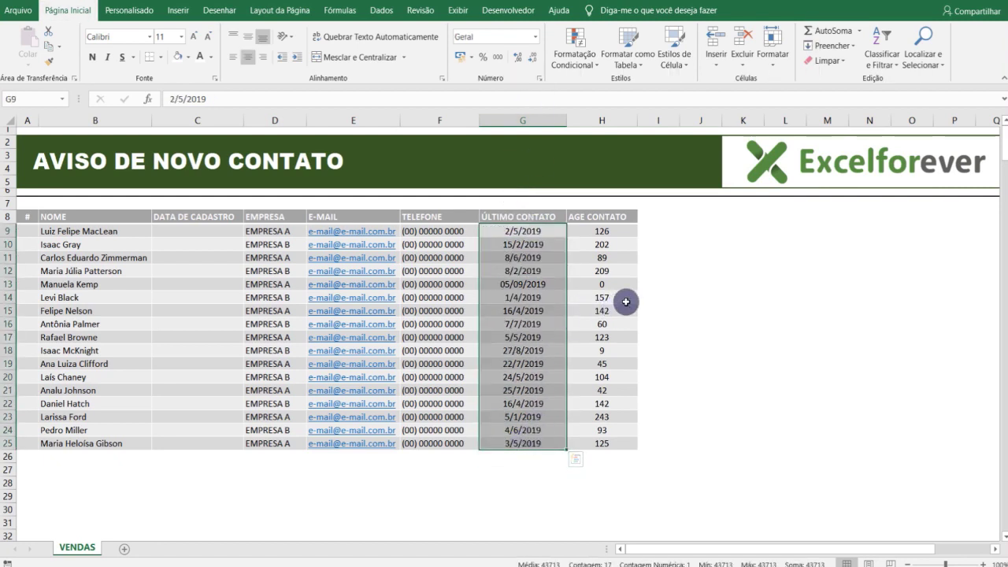
click(623, 284)
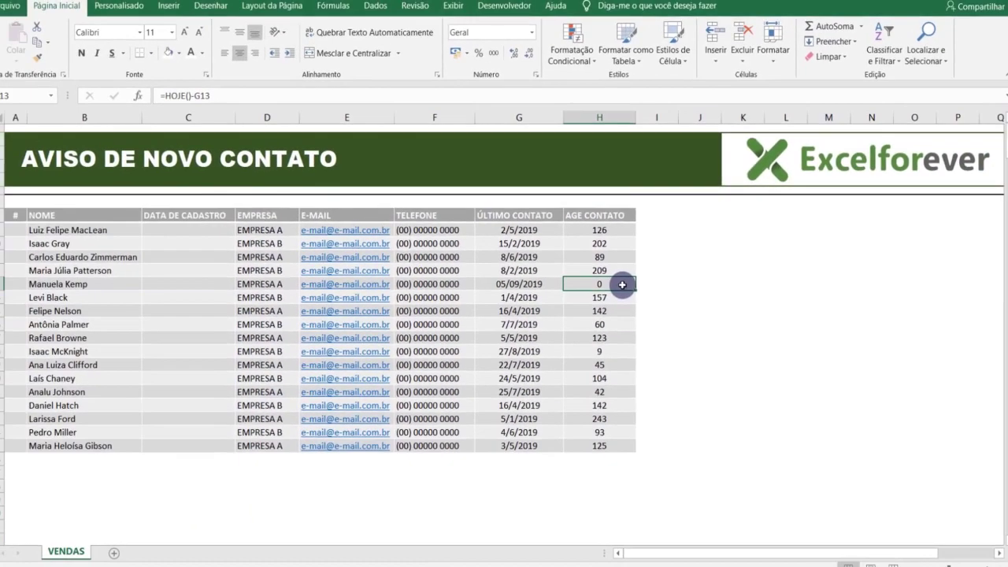
Paste the 05/09/2019 date into G23 so H23's AGE CONTATO drops from 243 to 0
key(Left)
key(Down)
key(Down)
key(Down)
key(Down)
key(Down)
key(Down)
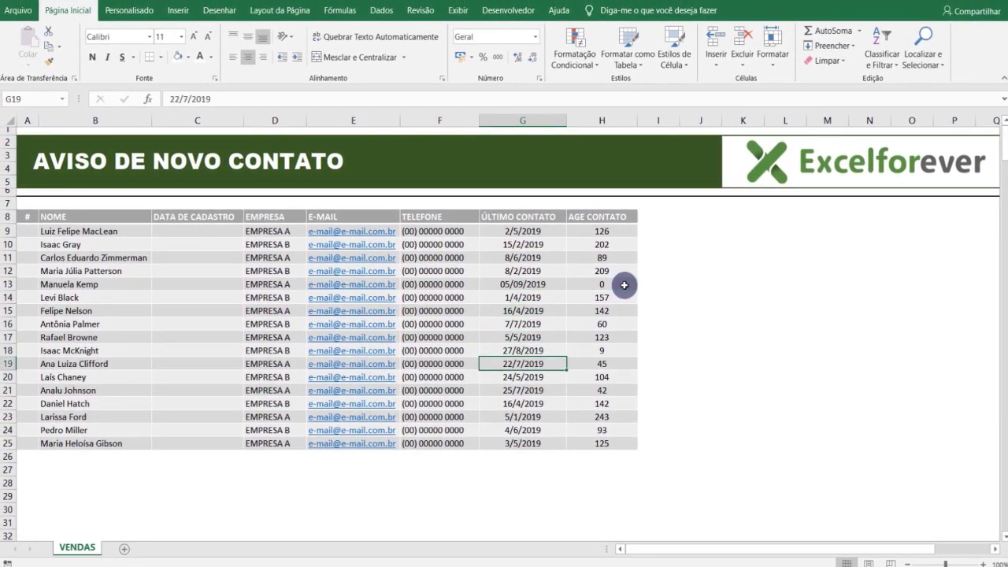
key(Down)
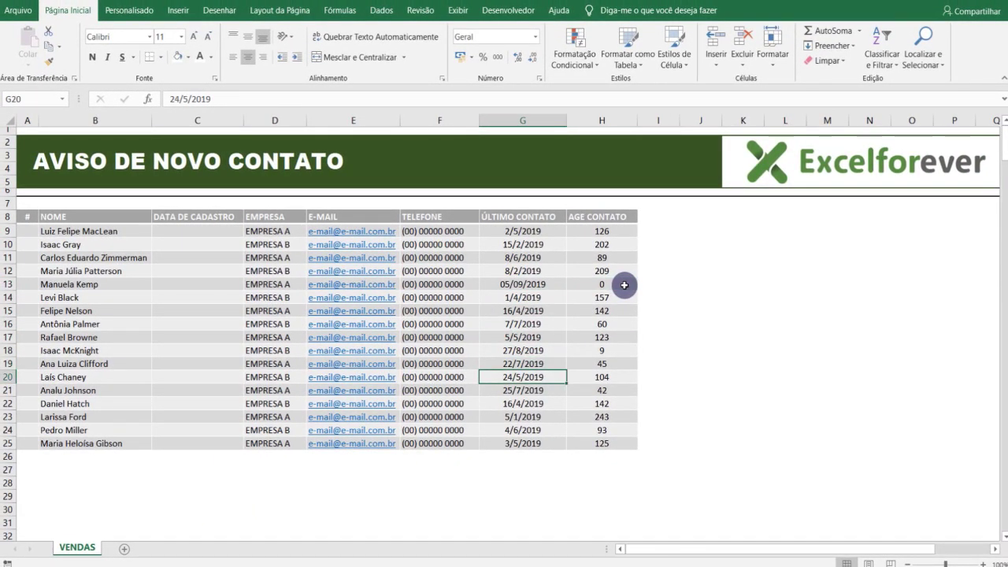
key(Left)
key(Right)
key(Up)
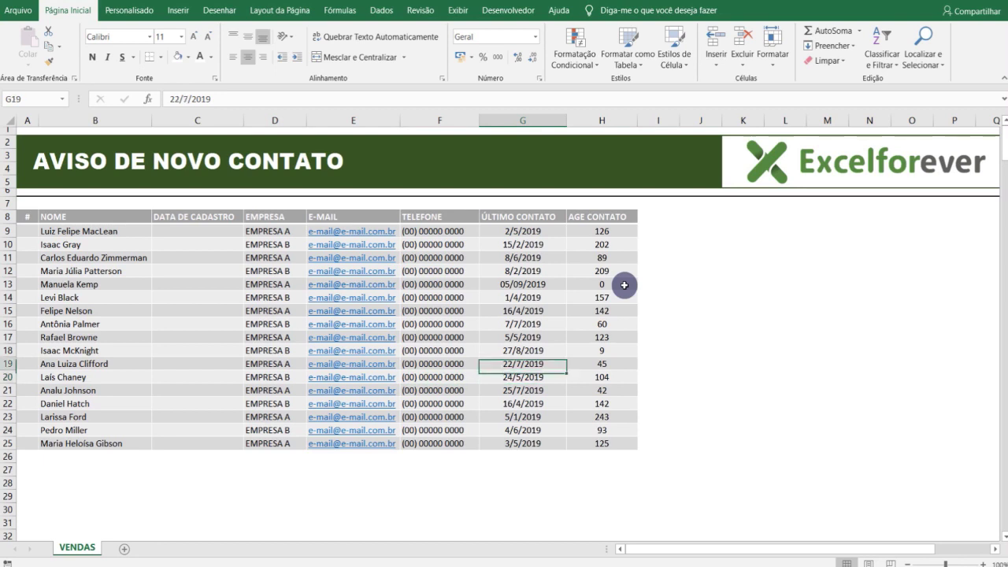
key(Up)
key(Up)
key(Up)
key(Up)
key(Up)
key(Up)
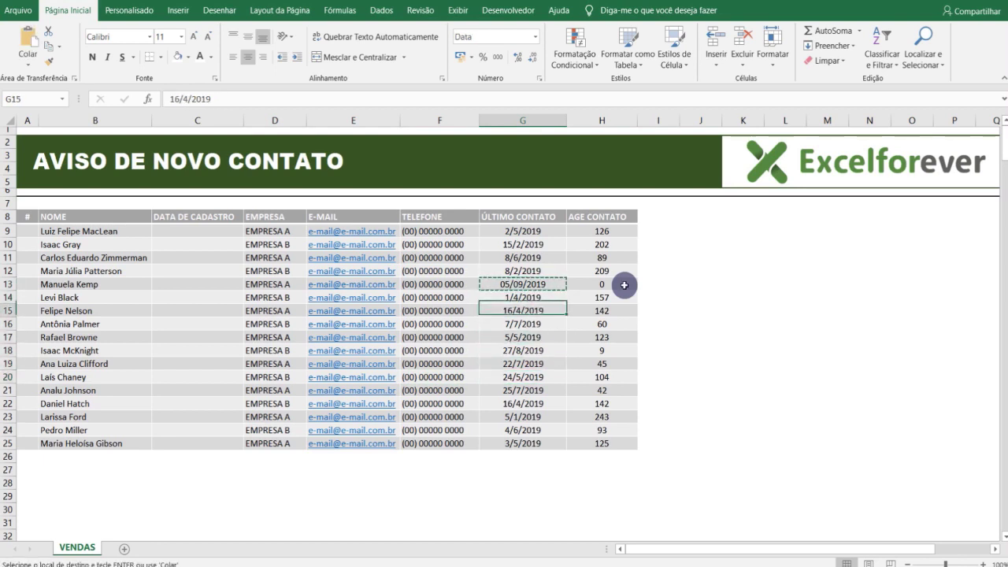
key(Down)
key(Down)
key(Down)
key(Down)
key(Down)
key(Down)
key(Down)
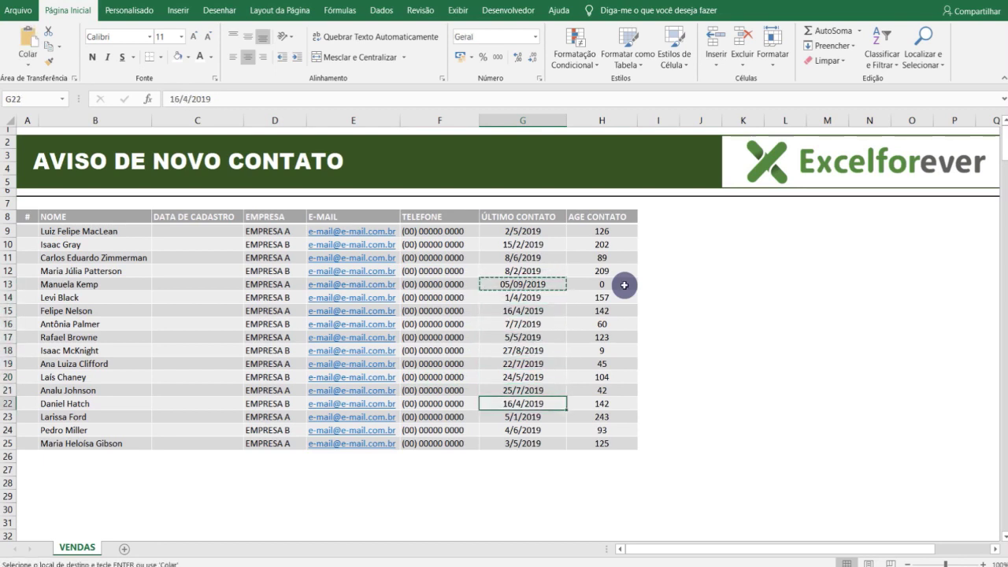
key(Down)
key(Down)
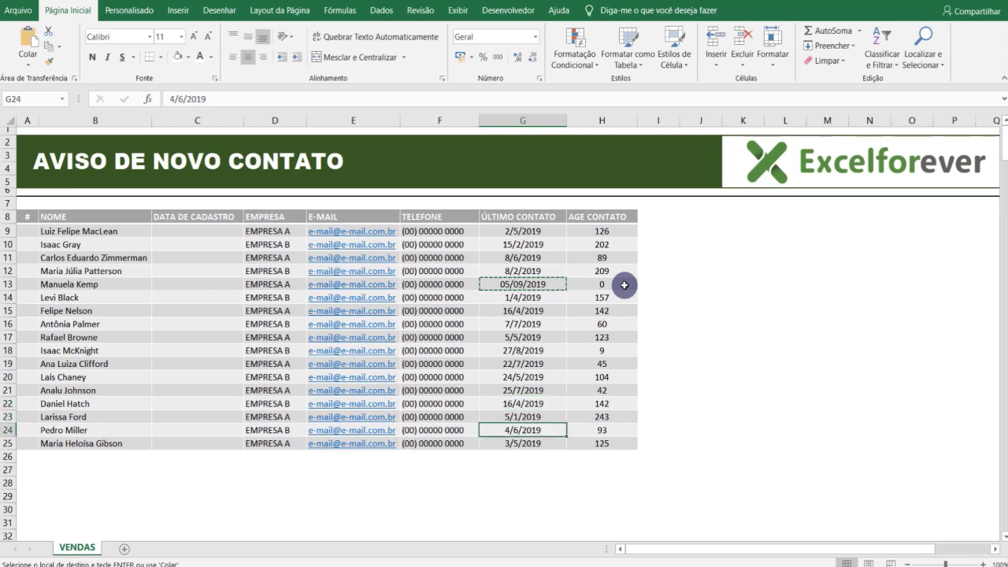
key(Up)
key(Right)
key(Left)
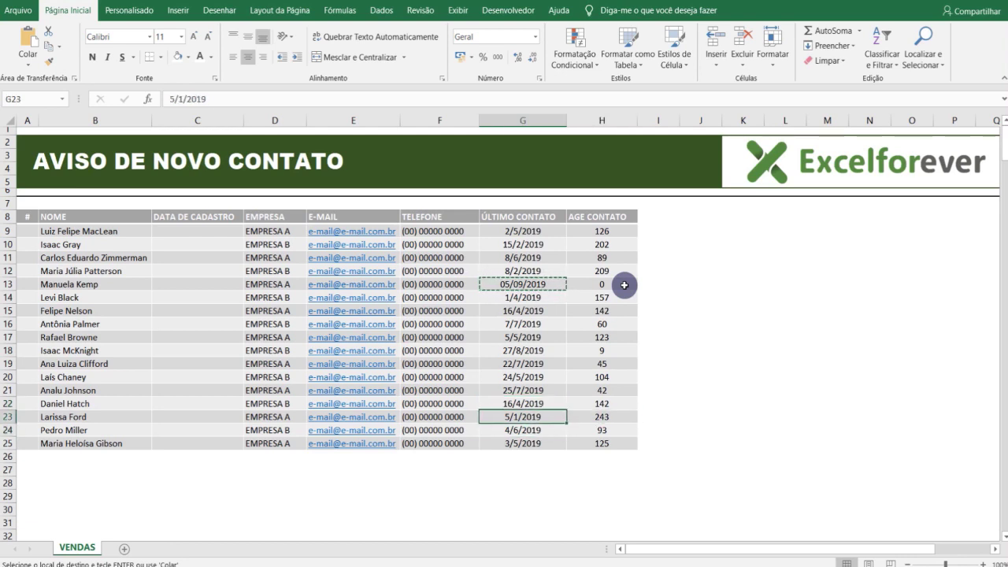
text(05/09/2019)
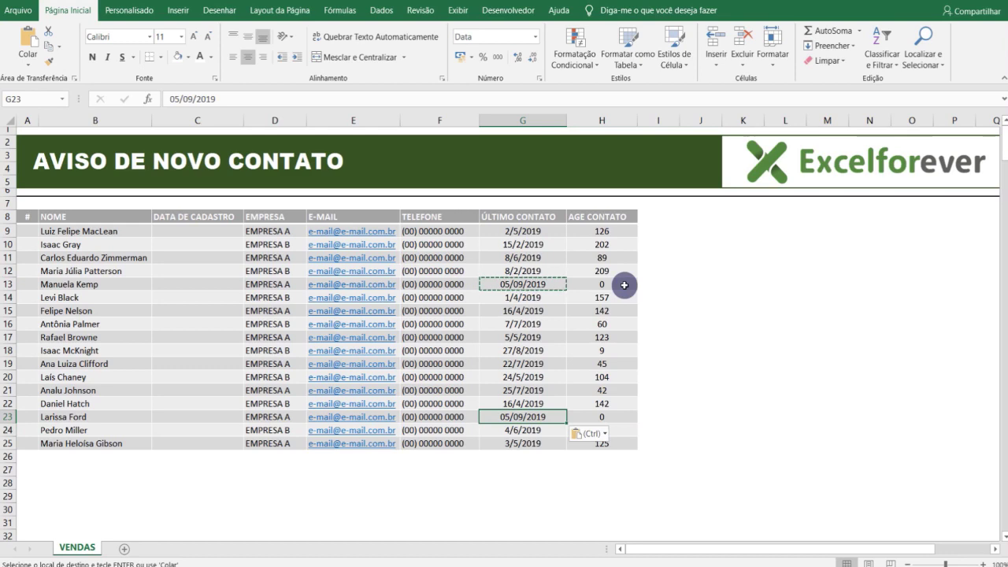
key(Escape)
key(Right)
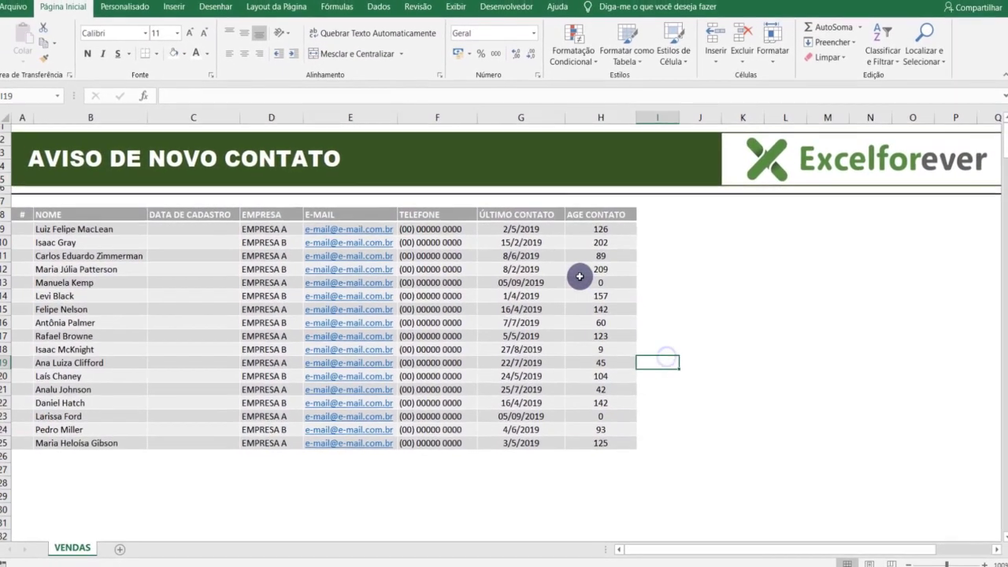
Select the AGE CONTATO values H9:H25
click(581, 281)
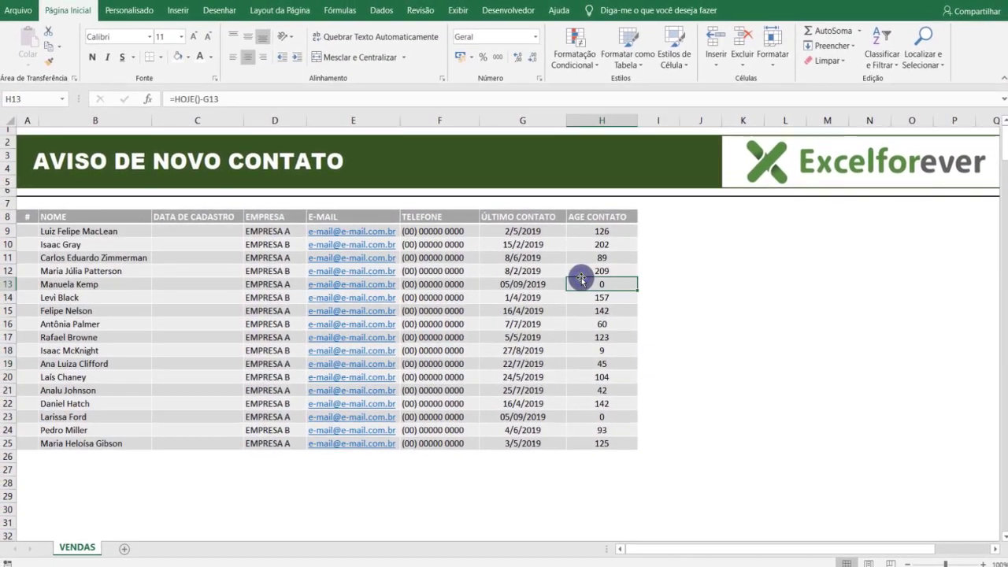
drag(613, 230, 632, 443)
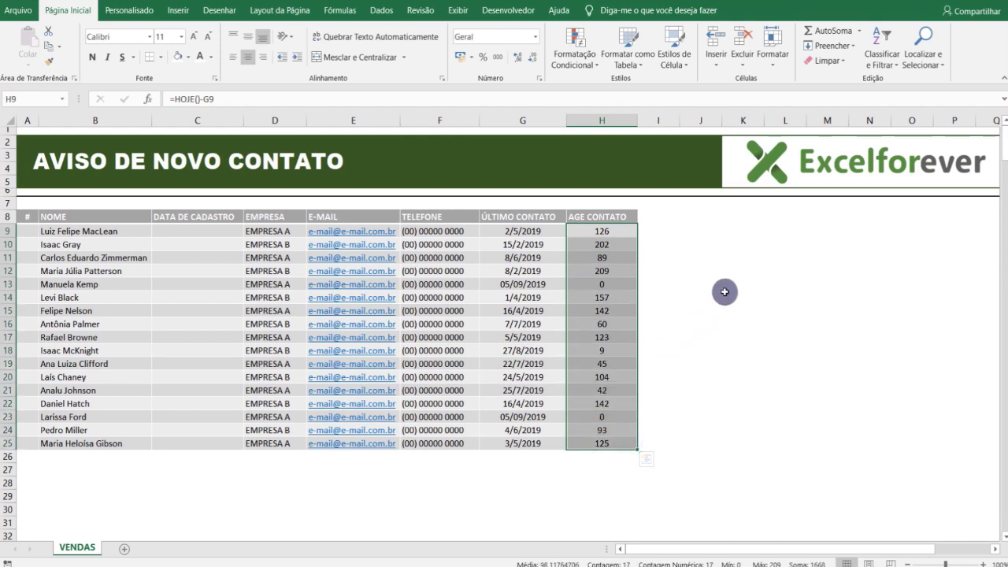
drag(608, 230, 617, 443)
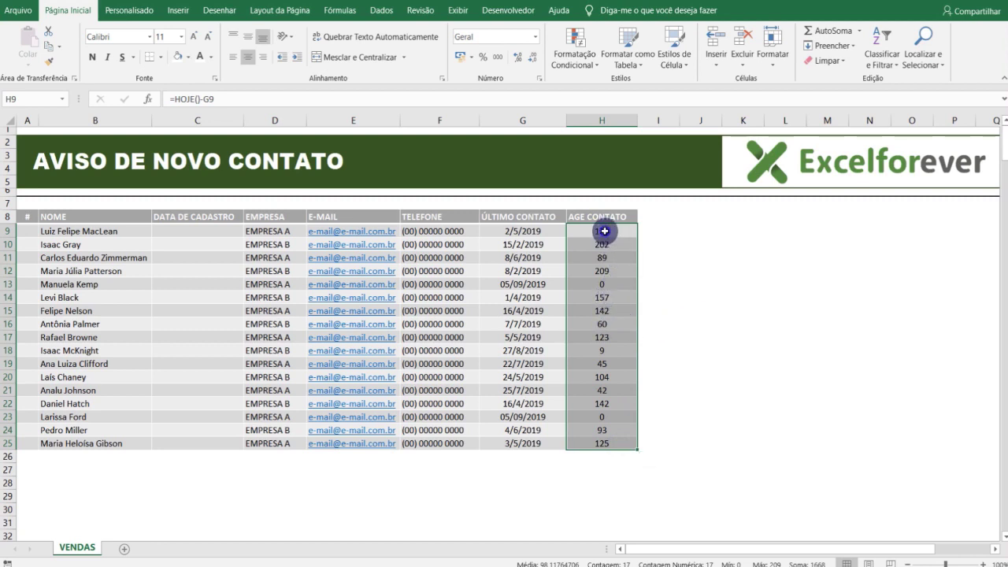
drag(604, 231, 602, 443)
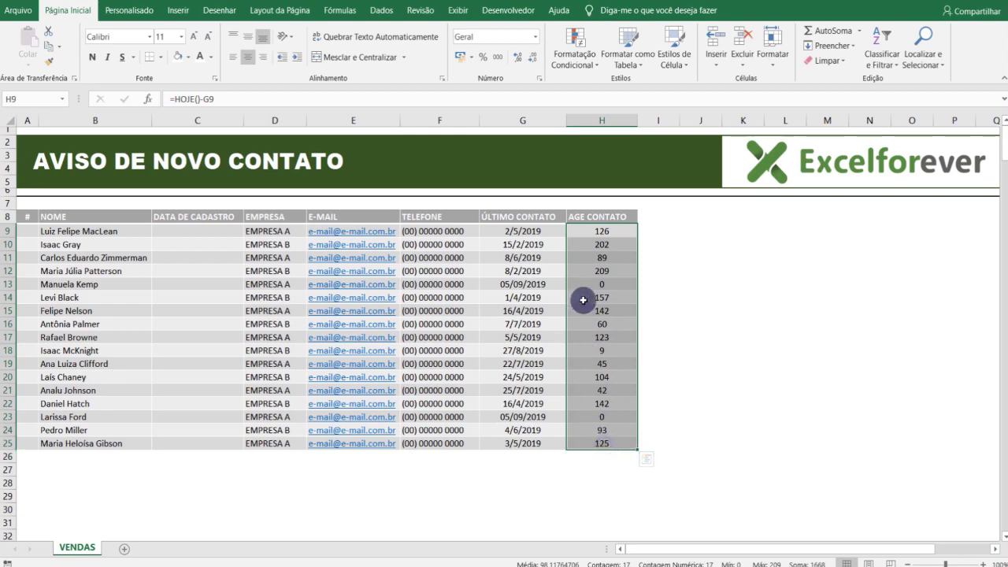
Start a 'Format only cells that contain' rule for values less than or equal to 10
click(574, 65)
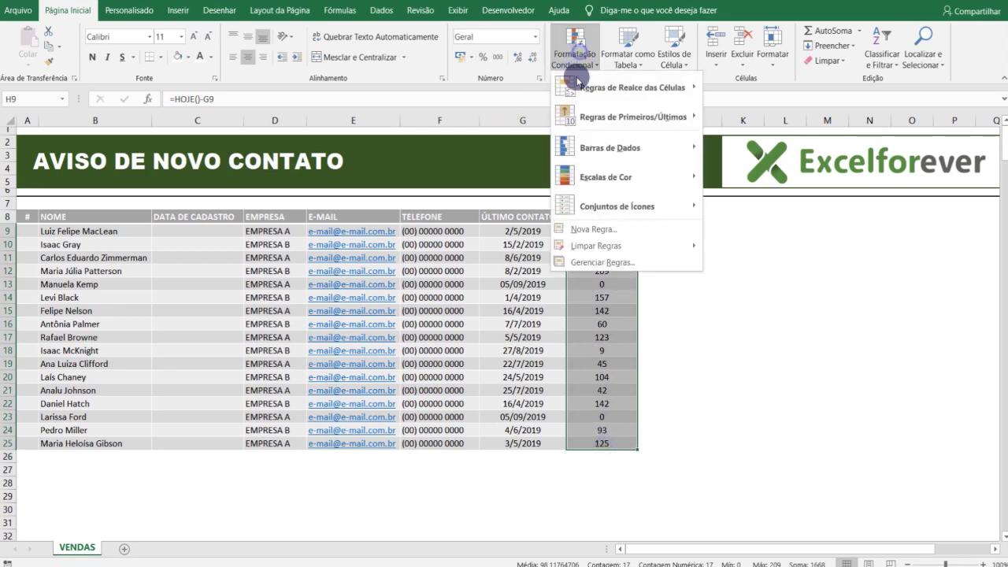
click(587, 228)
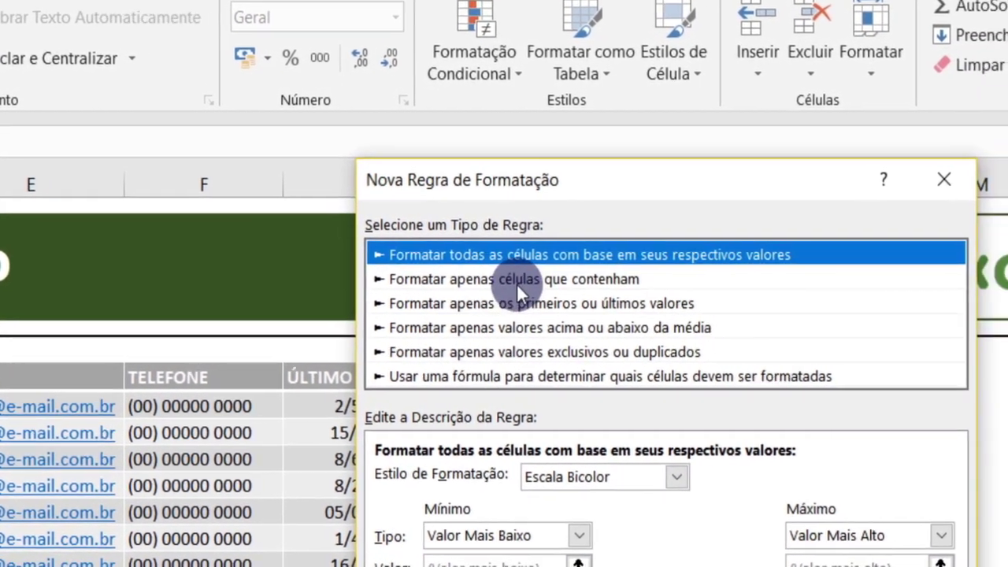
click(510, 280)
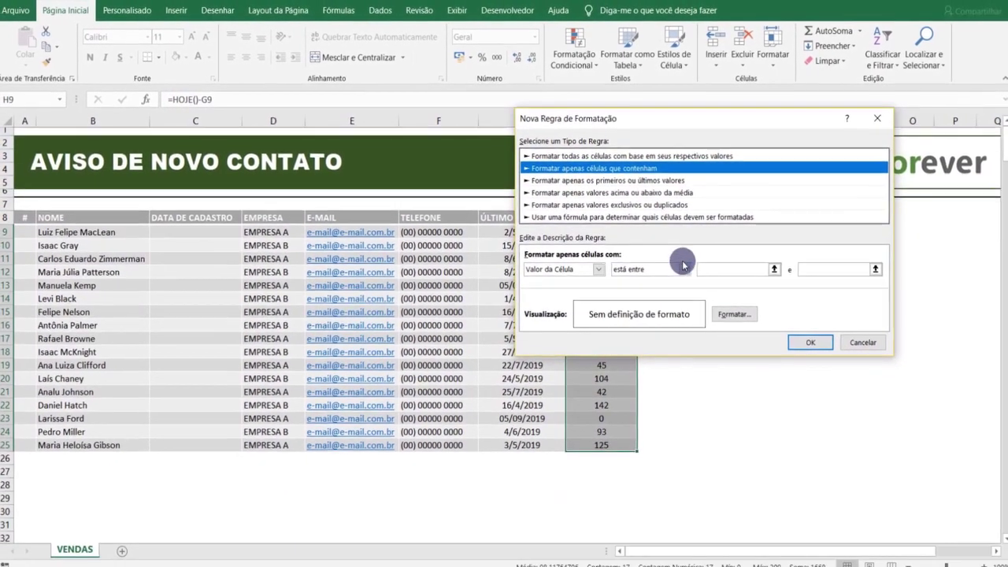
mouse_move(725, 119)
mouse_down()
mouse_move(747, 106)
mouse_move(739, 179)
mouse_move(671, 135)
mouse_up()
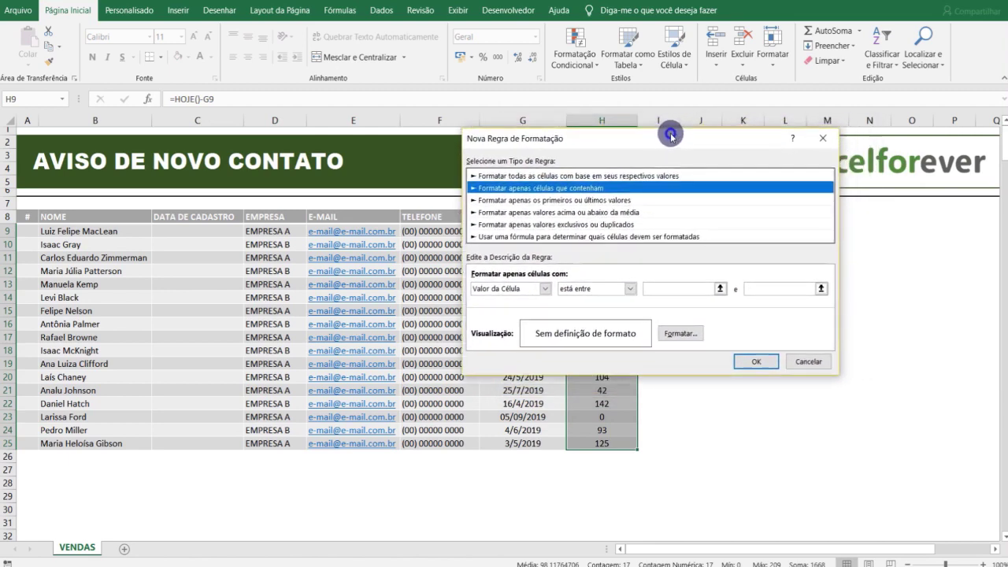
click(628, 289)
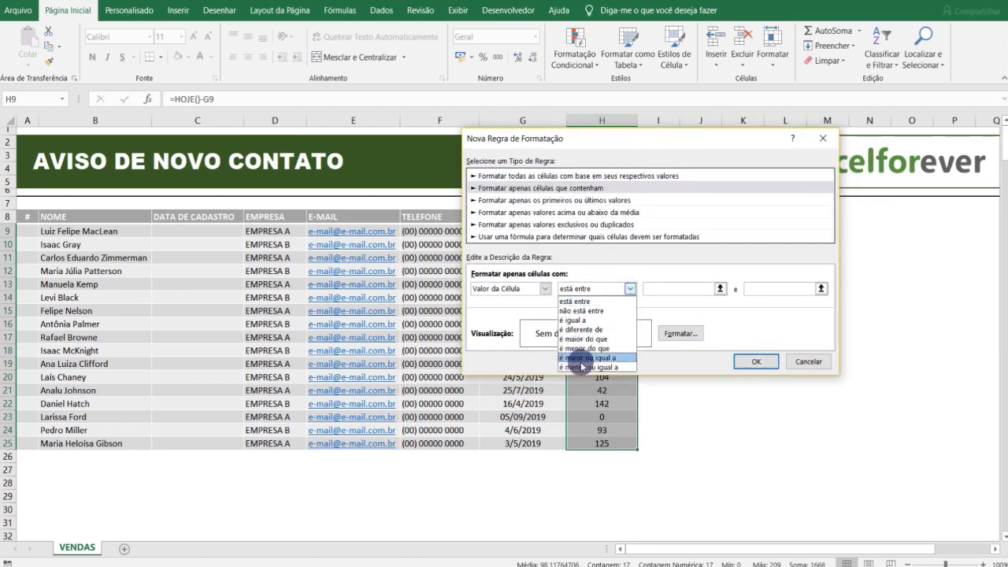
click(576, 367)
click(658, 288)
text(10)
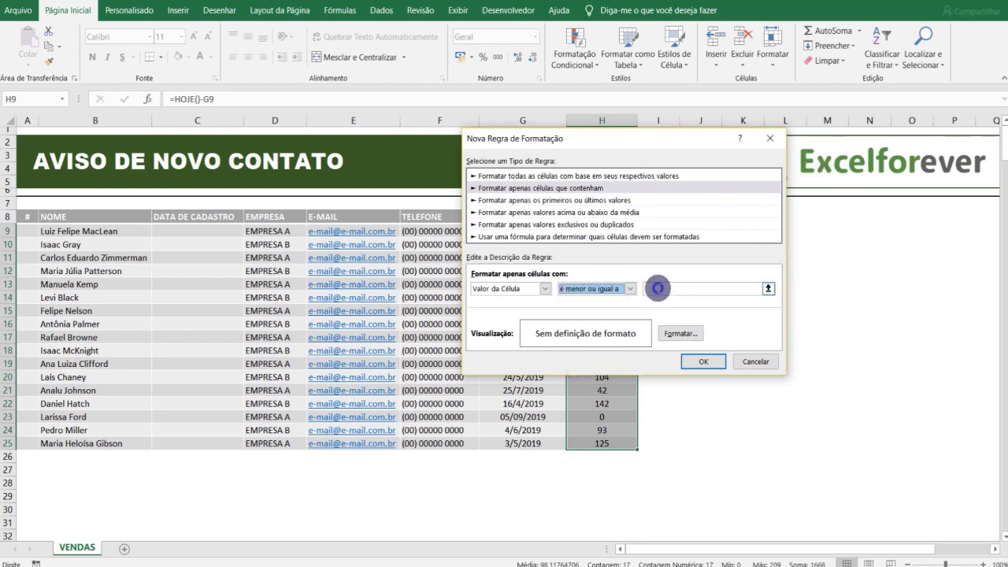
Give the ≤10 rule a dark green fill with bold white text and apply it
click(681, 333)
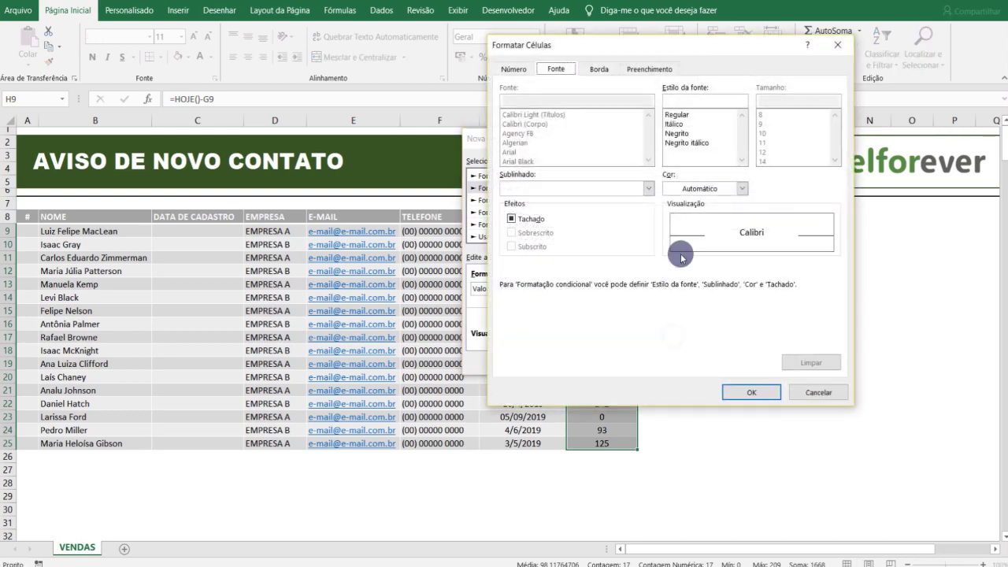
click(635, 70)
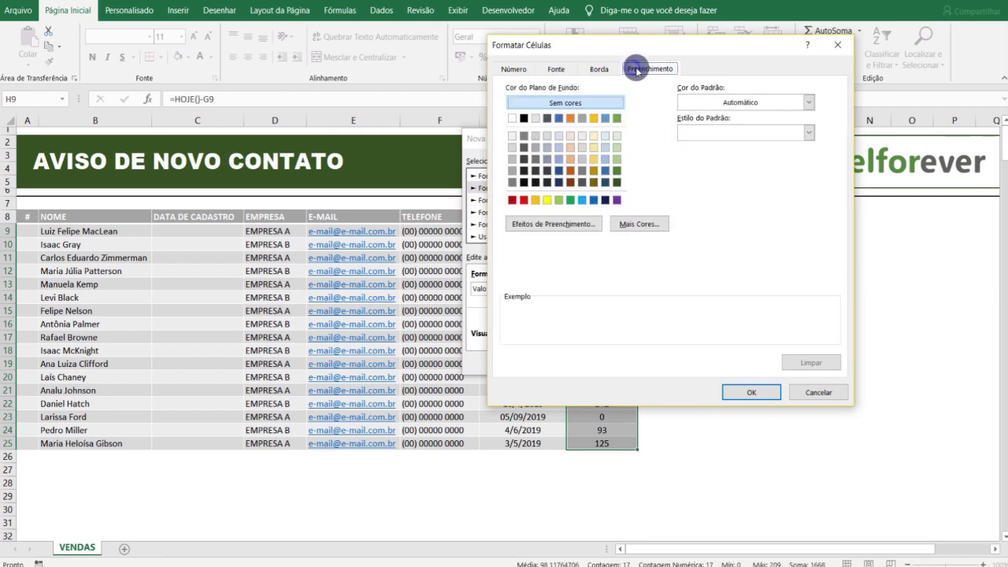
click(617, 170)
click(551, 68)
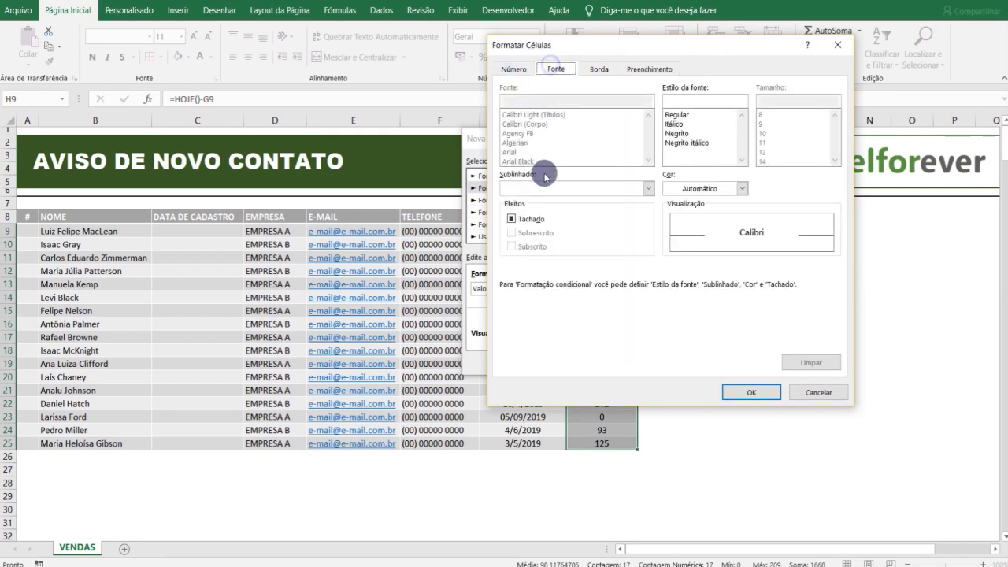
click(742, 189)
click(670, 225)
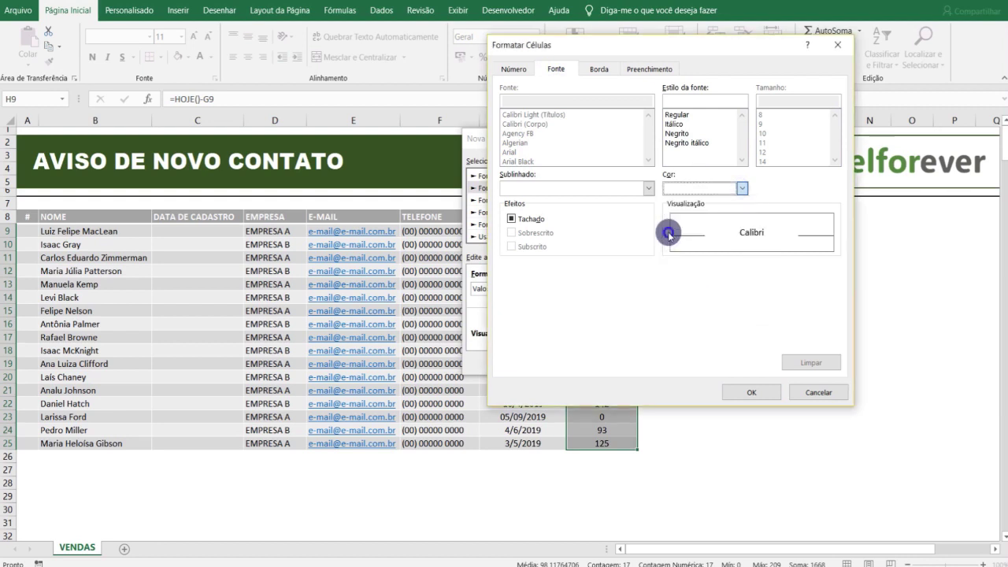
click(674, 134)
click(752, 392)
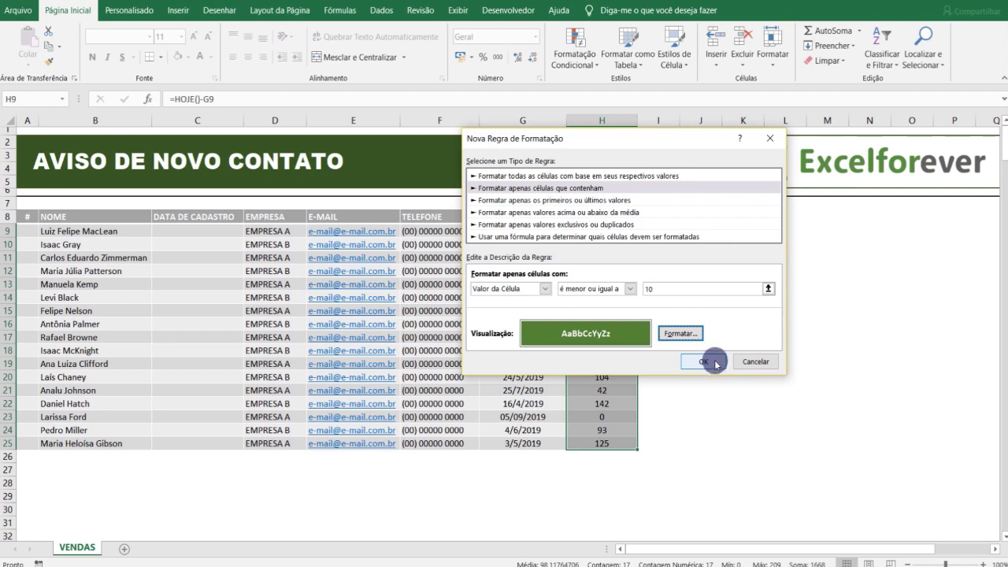
click(707, 362)
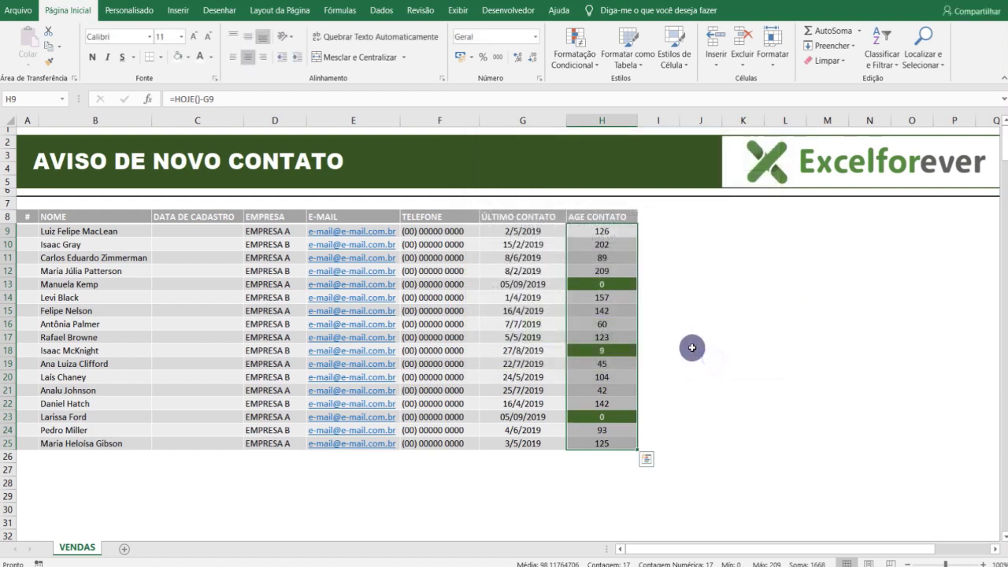
Select H9:H25 and open the Conditional Formatting Rules Manager
click(613, 297)
drag(598, 230, 607, 441)
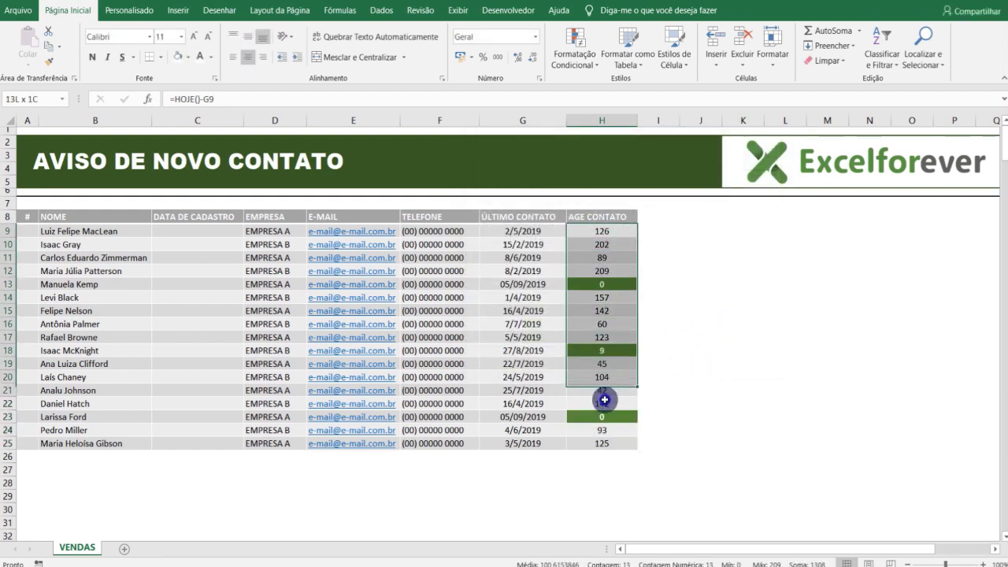
click(575, 59)
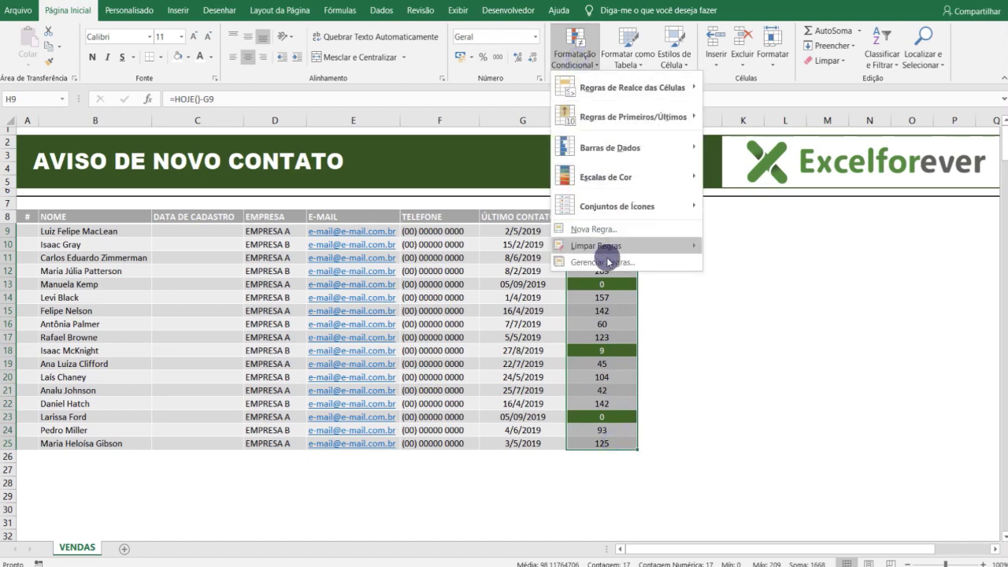
click(592, 229)
key(Escape)
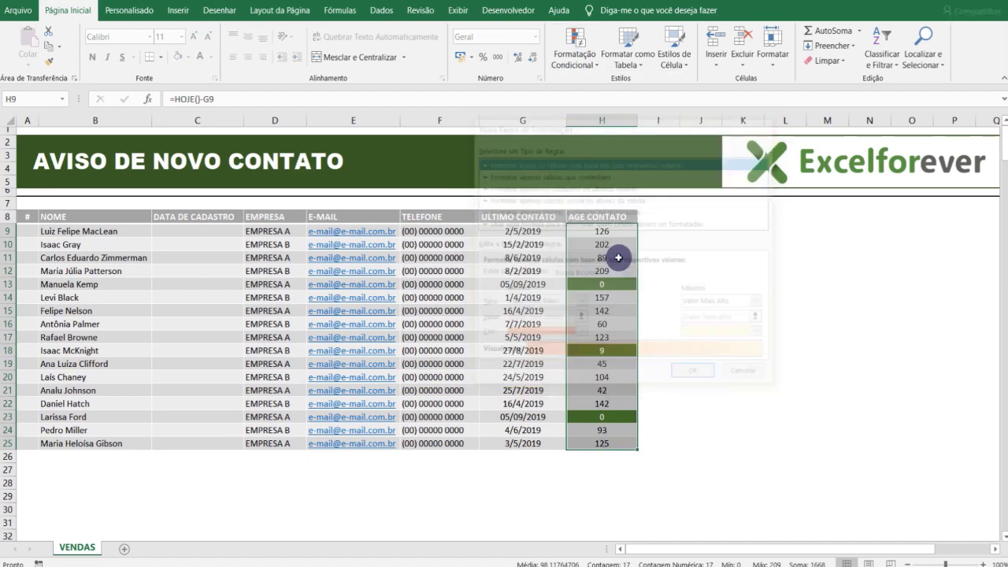
click(575, 47)
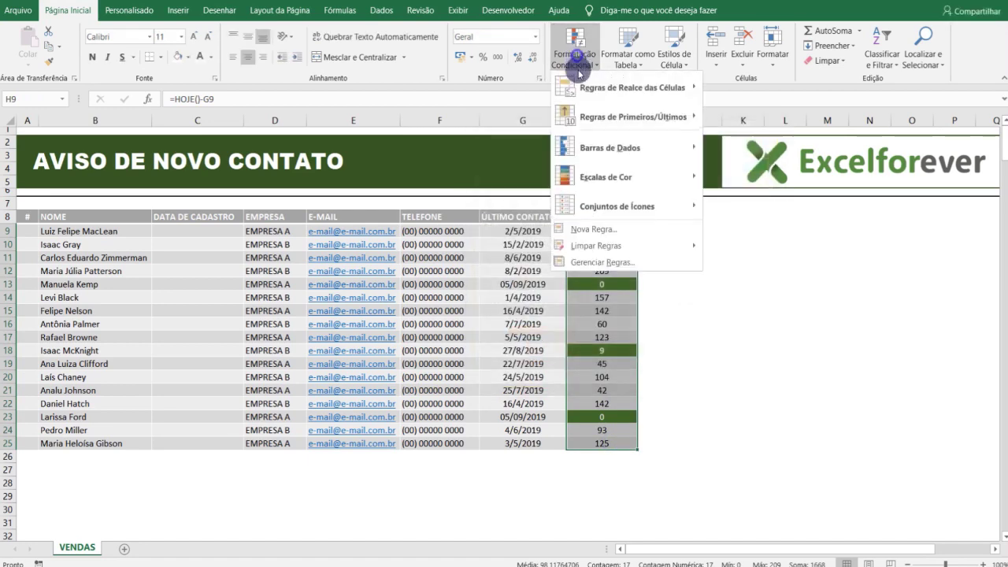
click(608, 264)
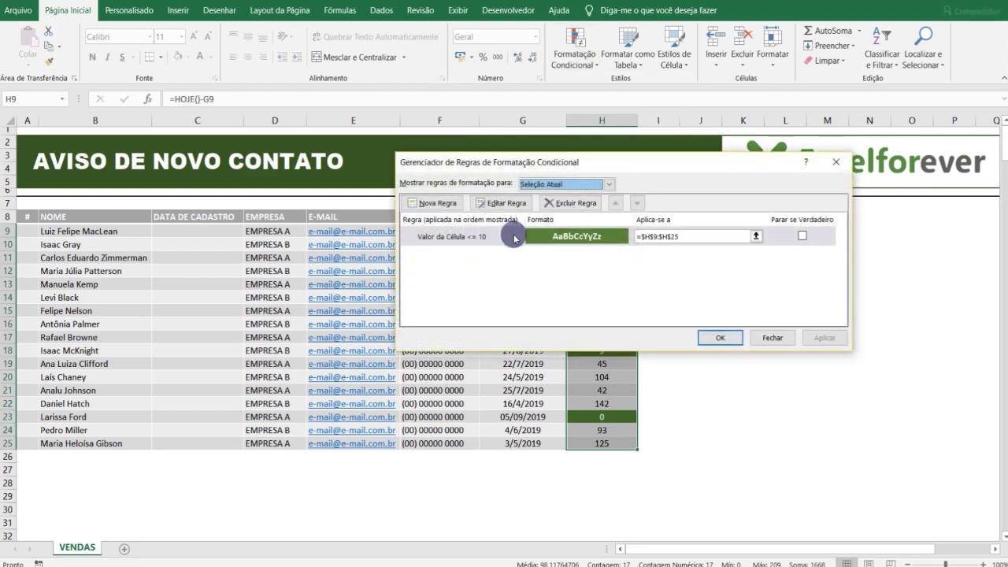
Add a 'Format only cells that contain' rule for values between 11 and 25
click(435, 203)
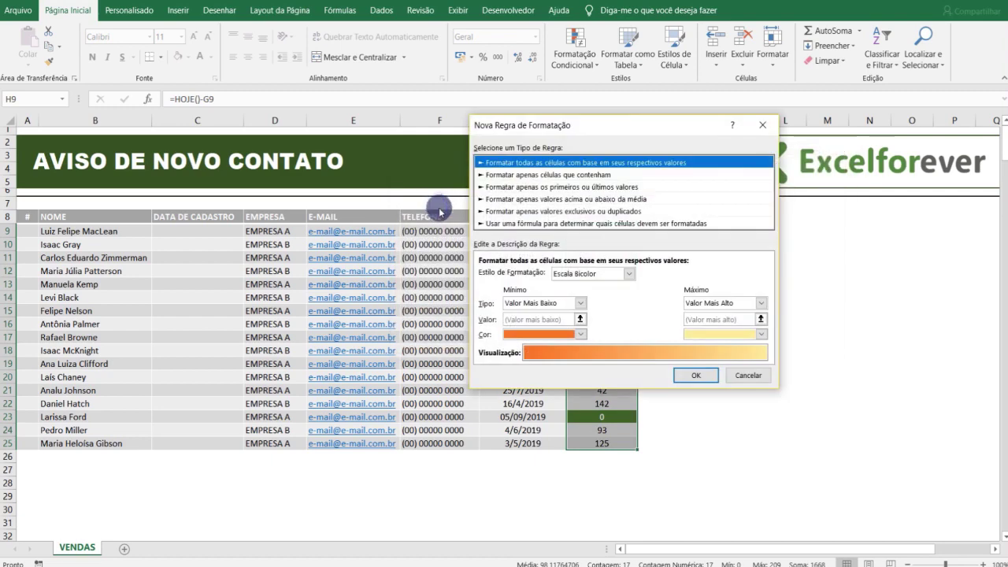
click(520, 175)
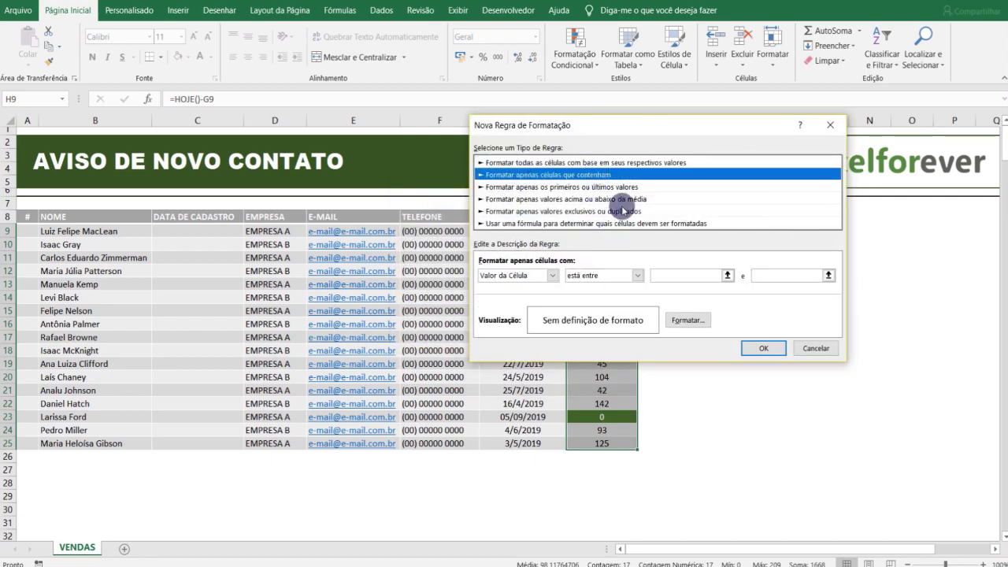
mouse_move(628, 131)
mouse_down()
mouse_move(653, 58)
mouse_move(634, 78)
mouse_up()
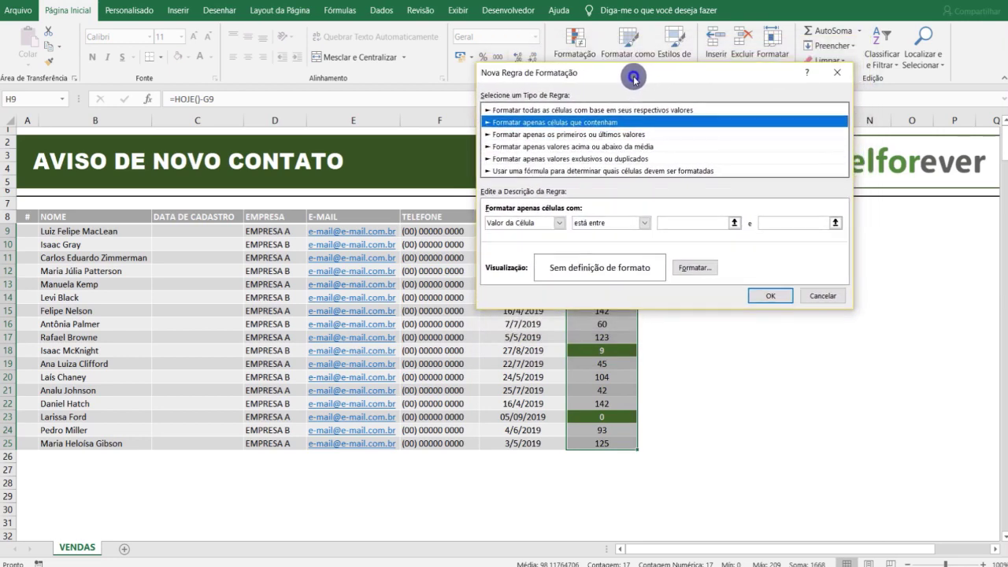
click(642, 224)
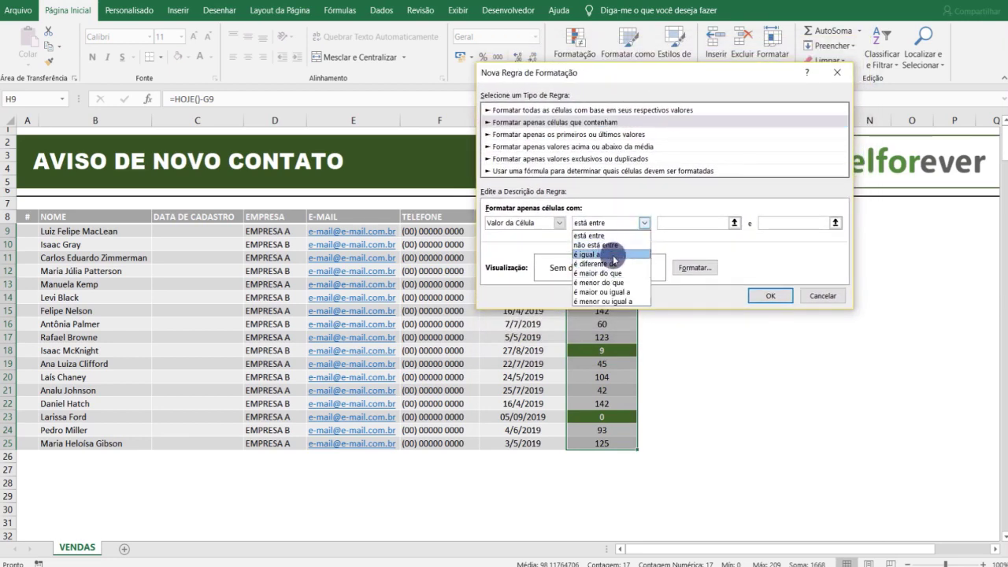
click(596, 235)
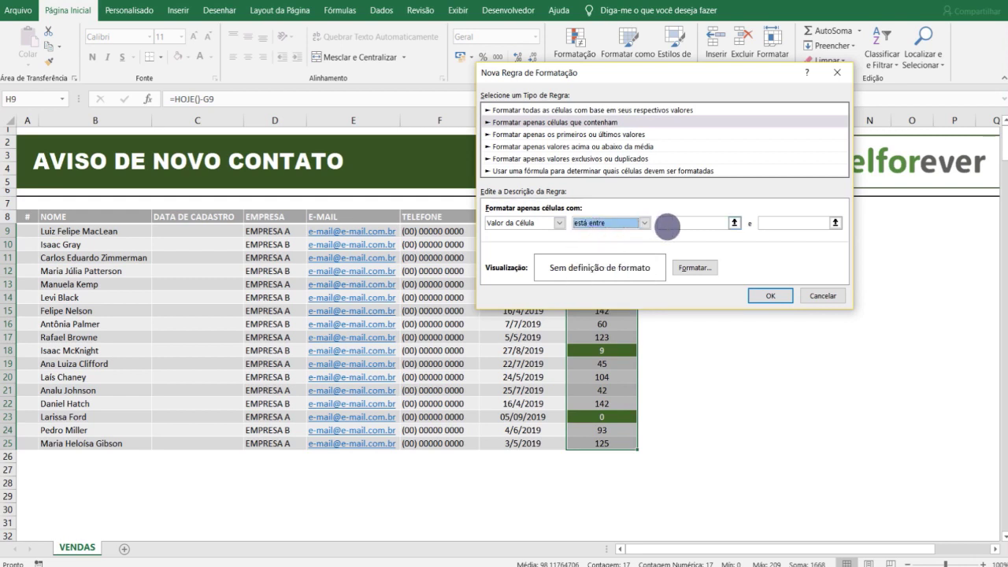
click(670, 222)
text(11)
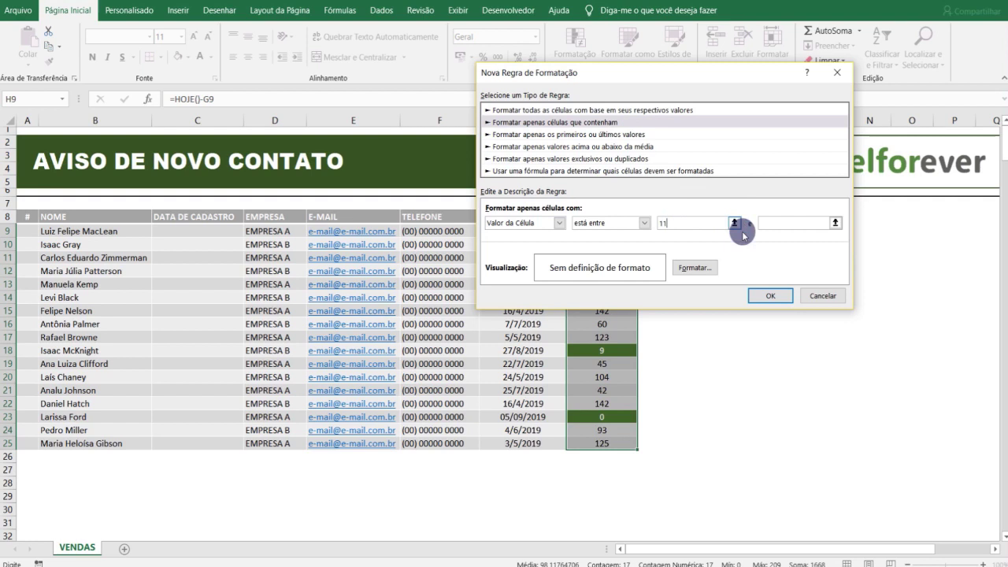
click(773, 222)
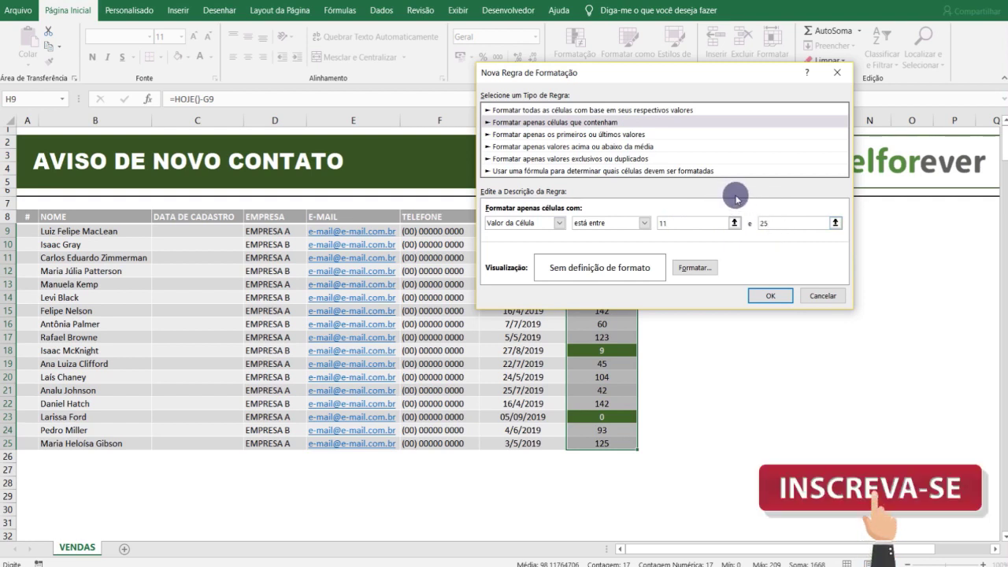
Give the 11–25 rule a gold fill with bold white text and apply it to column H
click(695, 268)
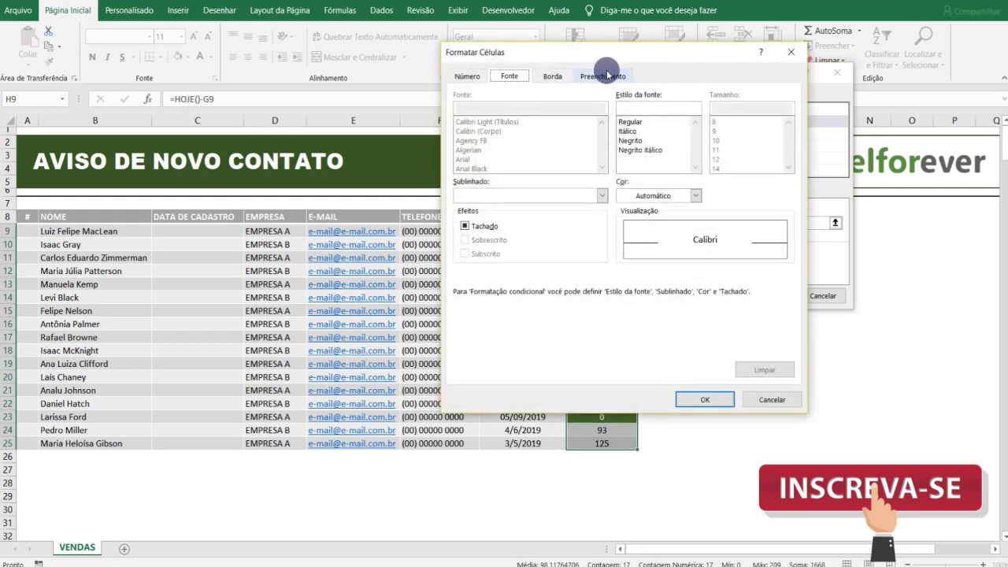
click(605, 76)
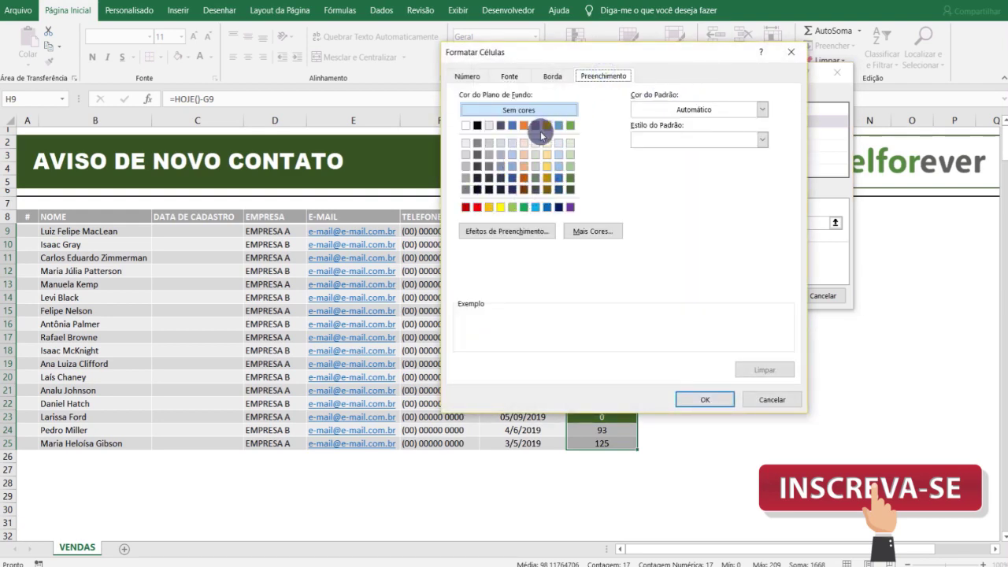
click(489, 206)
click(509, 75)
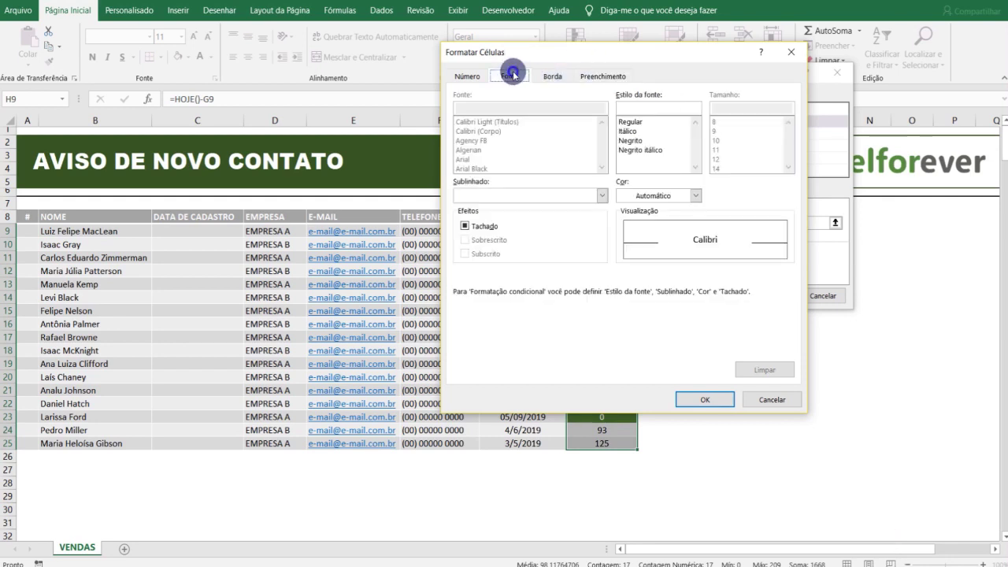
click(630, 140)
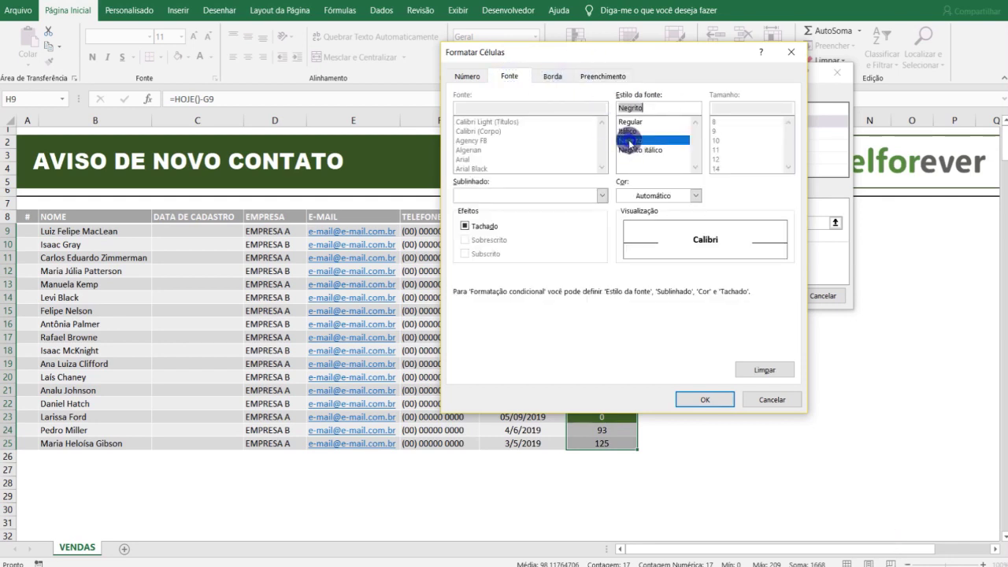
click(693, 195)
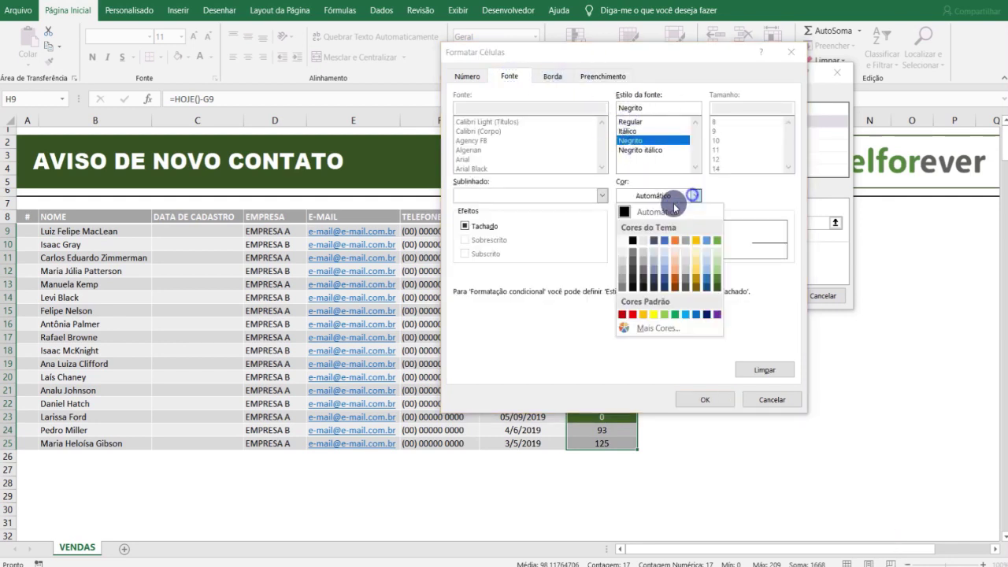
click(623, 242)
click(705, 399)
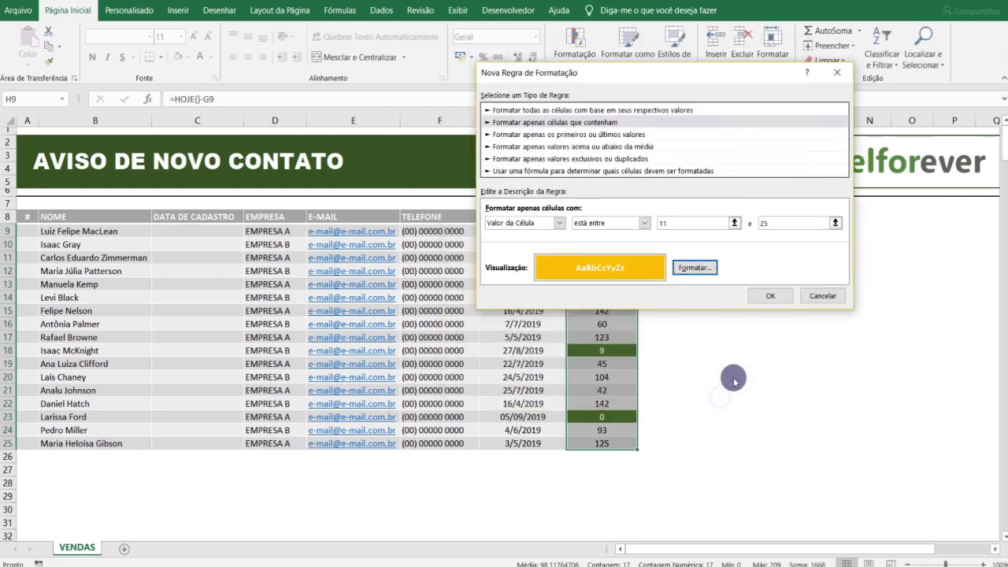
click(768, 294)
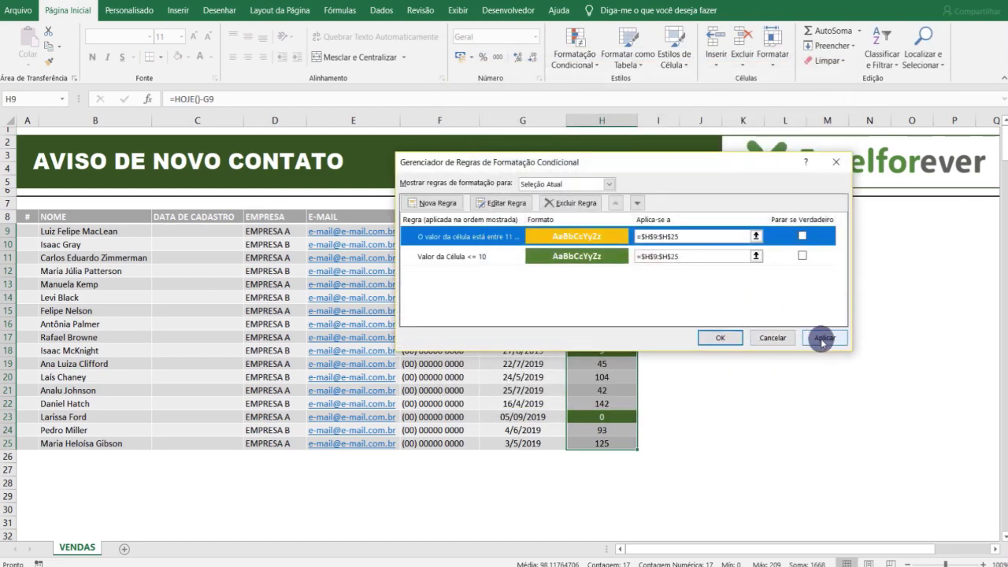
click(718, 338)
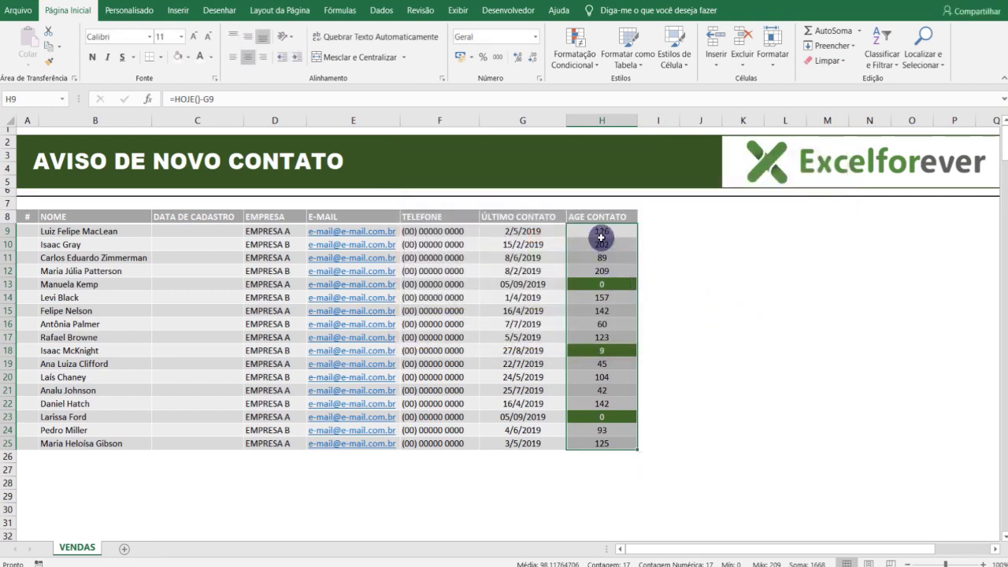
From Manage Rules, create a 'Format only cells that contain' rule for values greater than 25
click(577, 40)
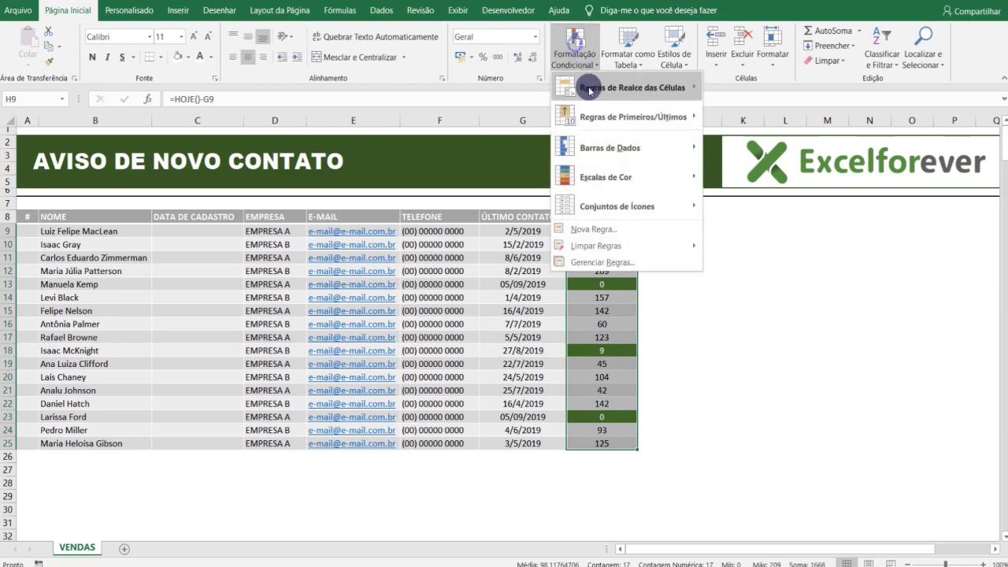
click(601, 263)
click(432, 203)
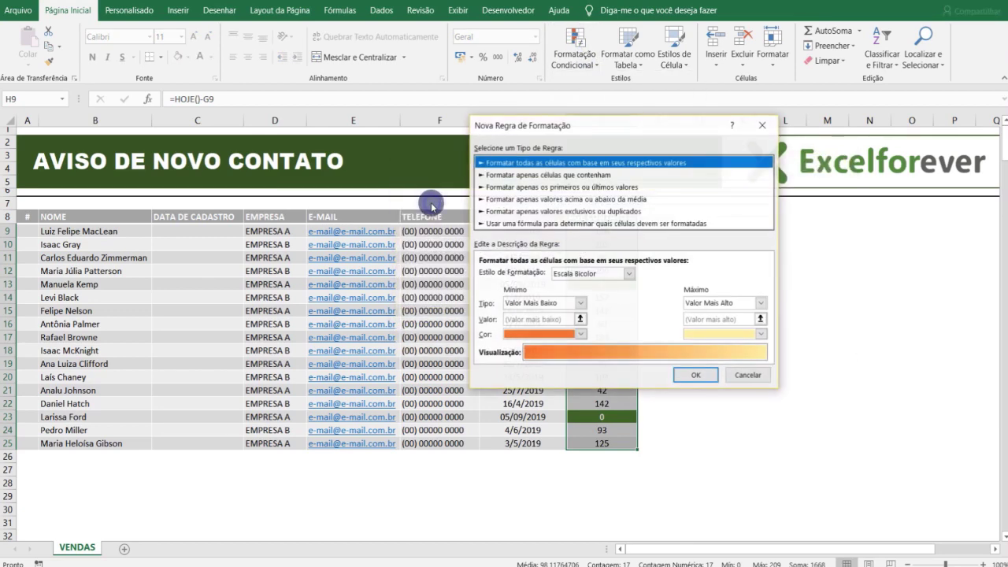
click(538, 175)
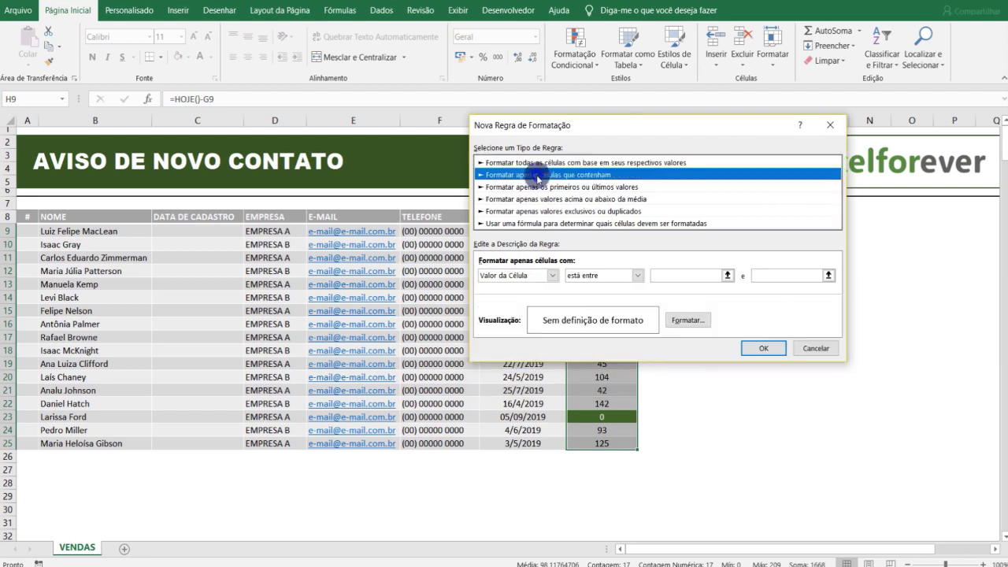
click(635, 276)
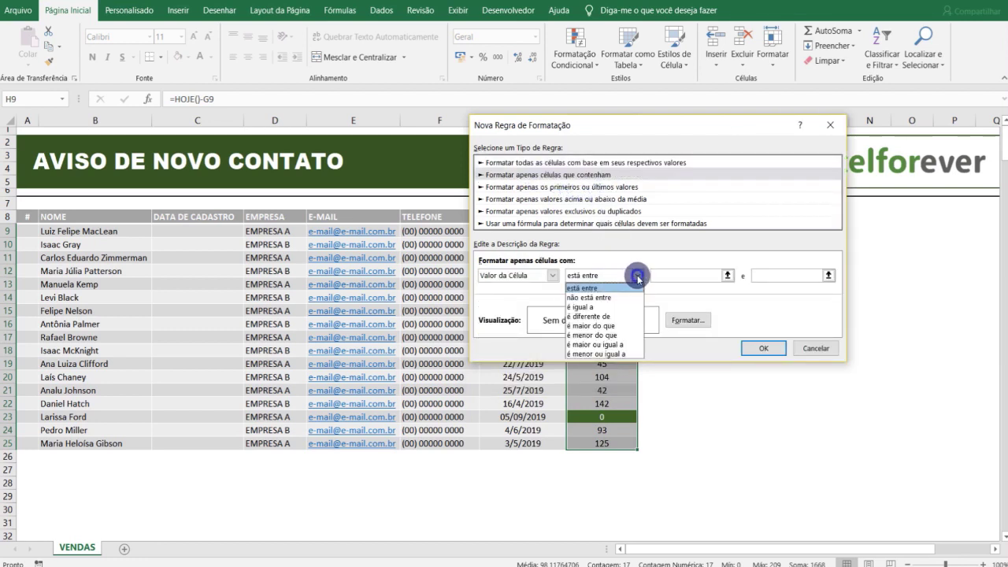
click(608, 326)
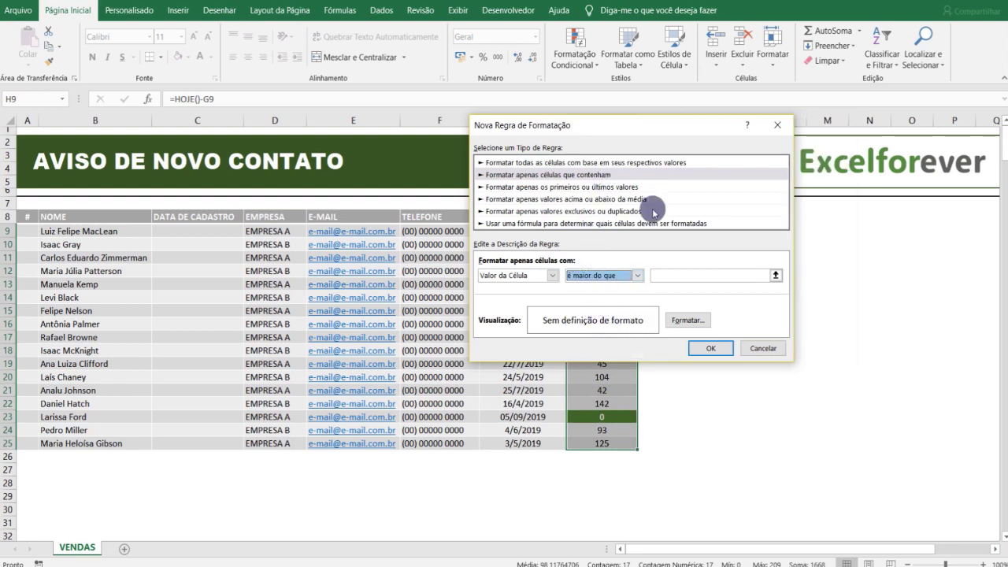
click(662, 271)
text(25)
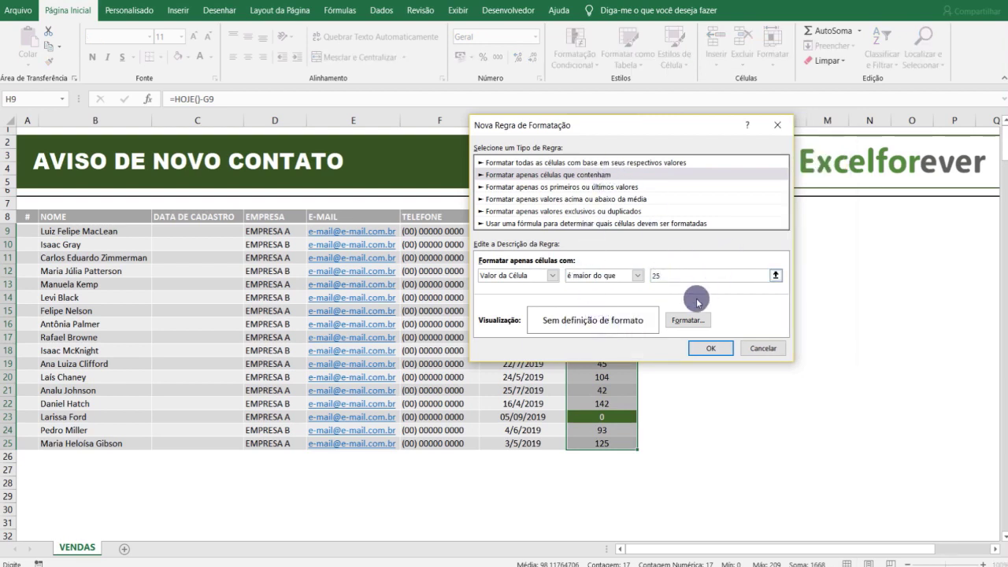
click(688, 319)
click(606, 76)
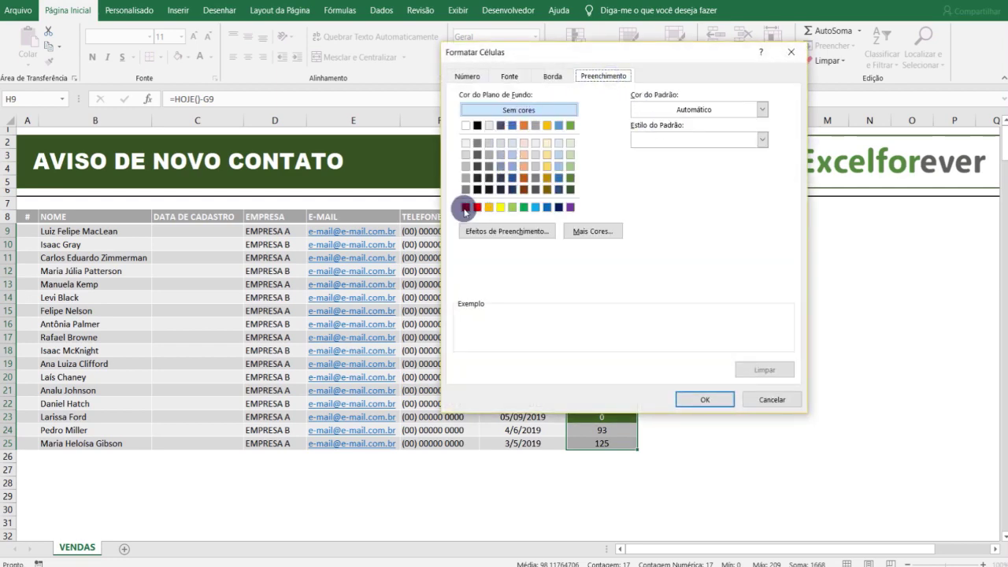
Give the >25 rule a dark red fill with bold white text, then apply and close the Rules Manager
click(465, 207)
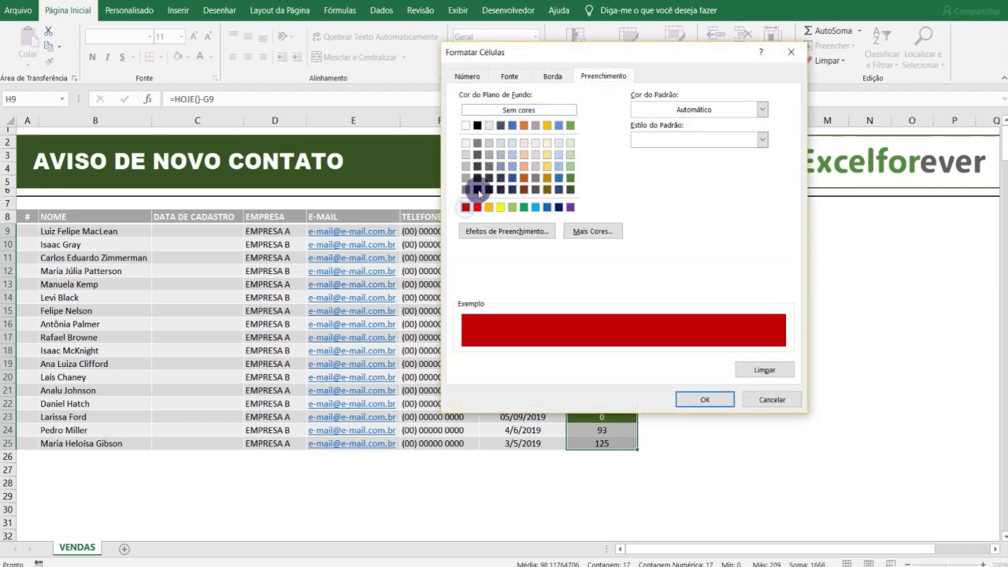
click(512, 76)
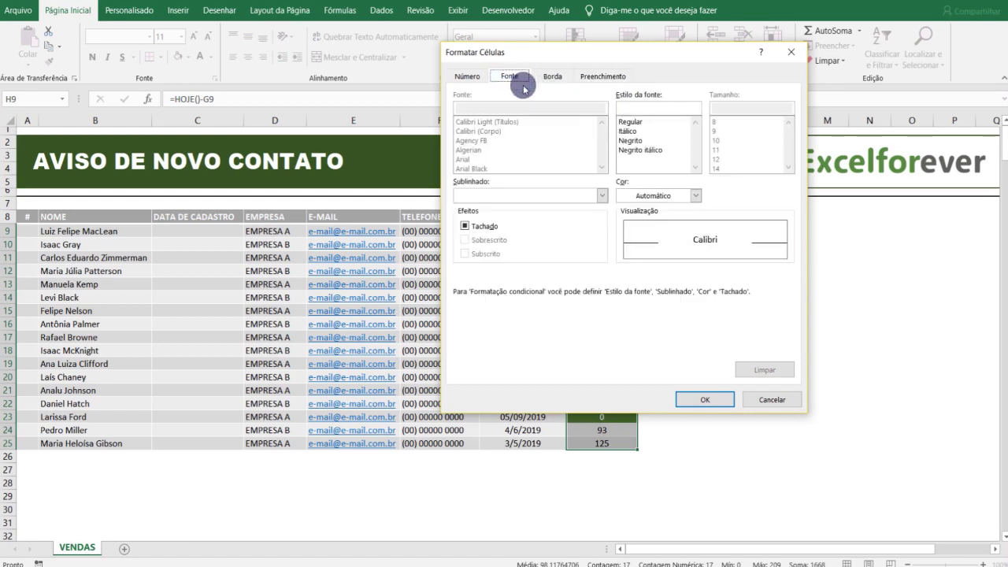
click(696, 196)
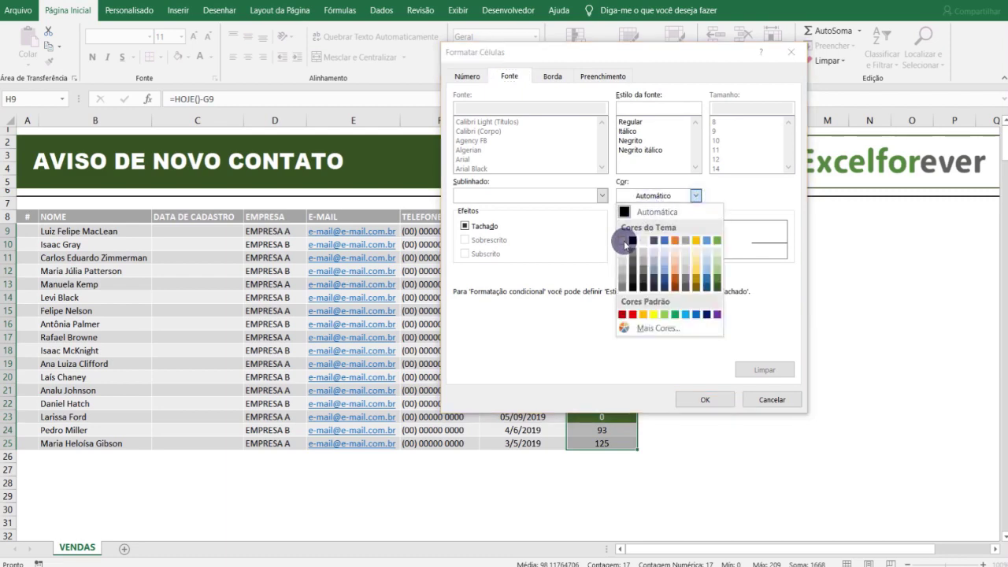
click(627, 244)
click(630, 141)
click(703, 400)
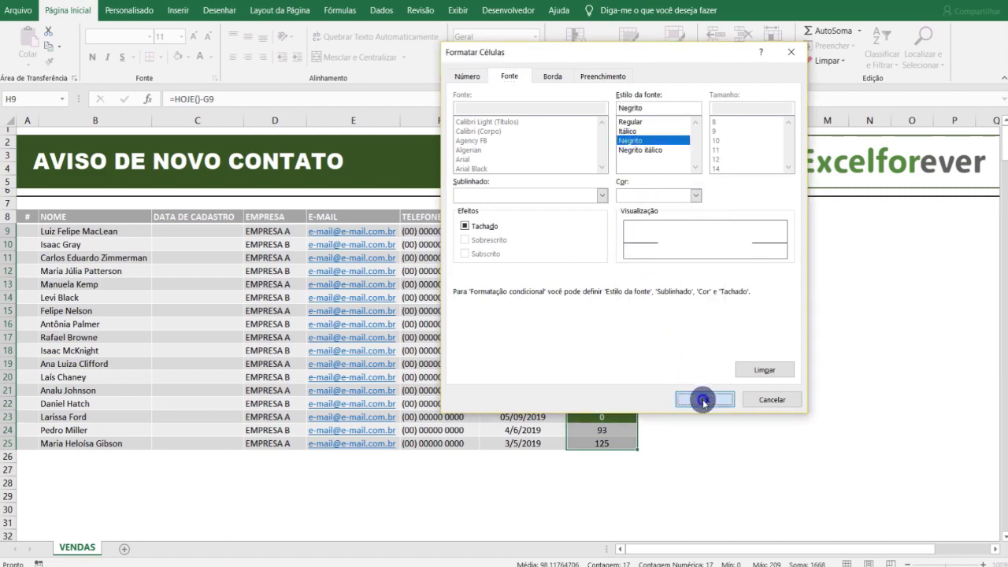
click(724, 349)
click(825, 338)
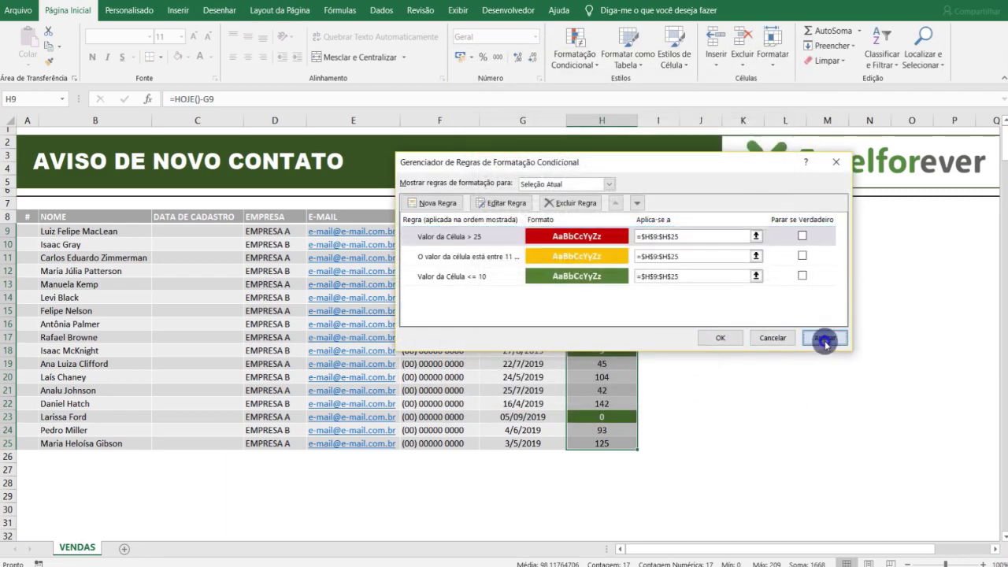
click(720, 338)
click(795, 339)
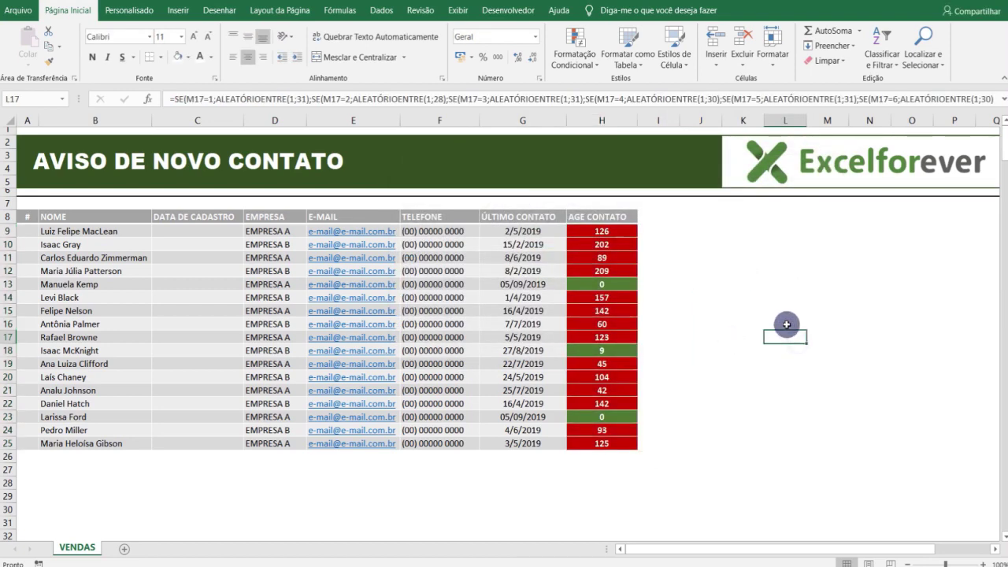
click(616, 323)
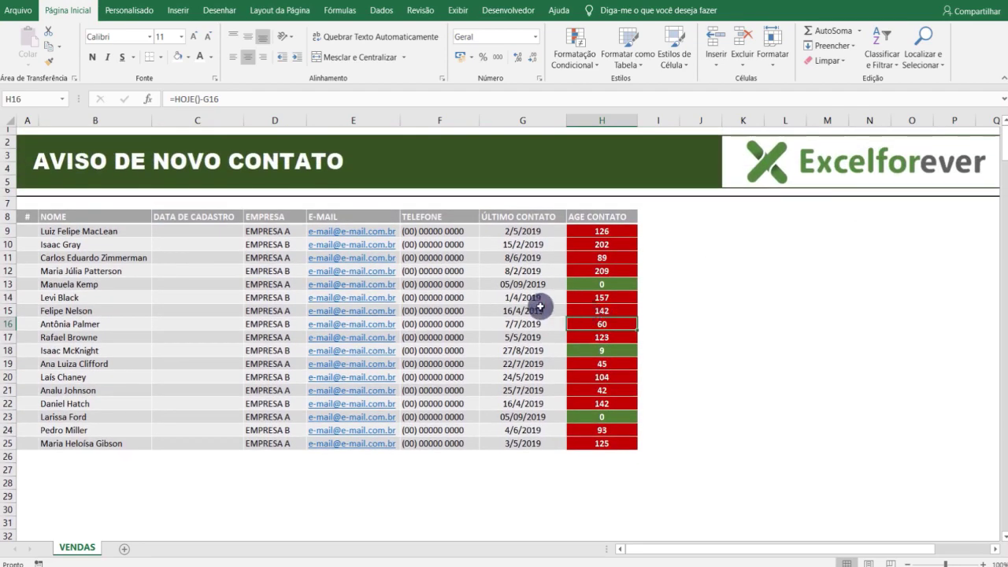
click(536, 299)
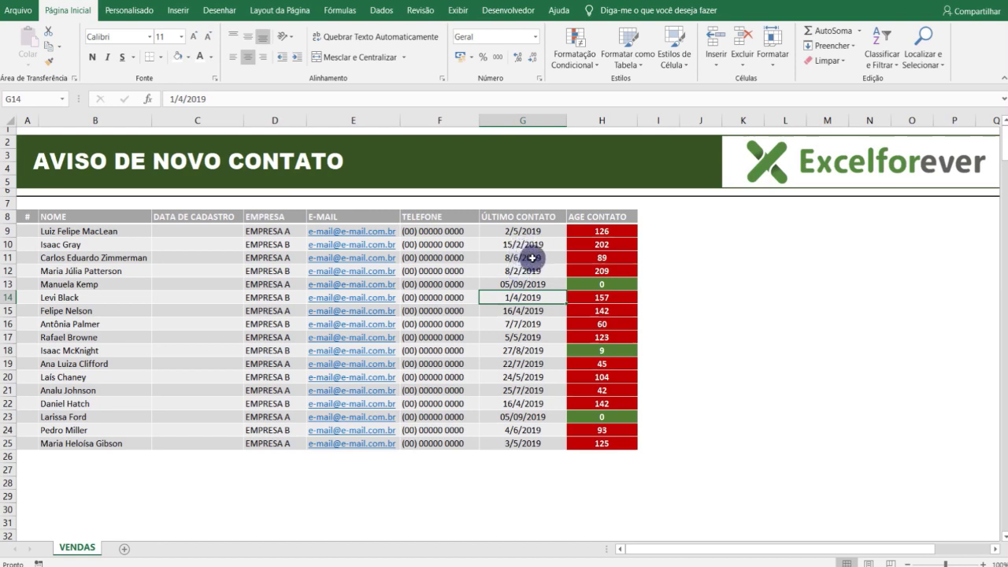
Change G10's last contact date to 05/09/2019 so its age becomes 0, then review the dates below
click(516, 244)
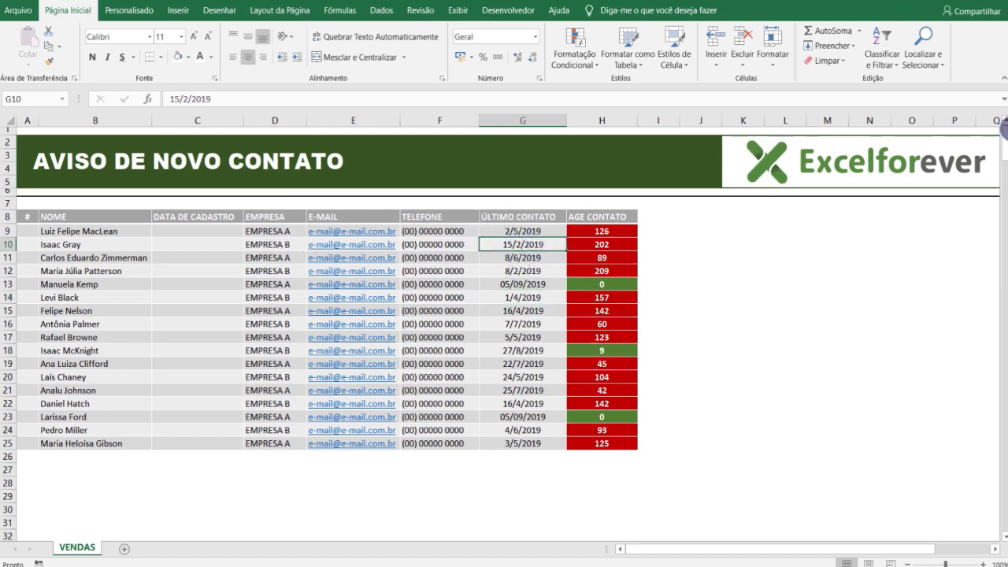
text(25/)
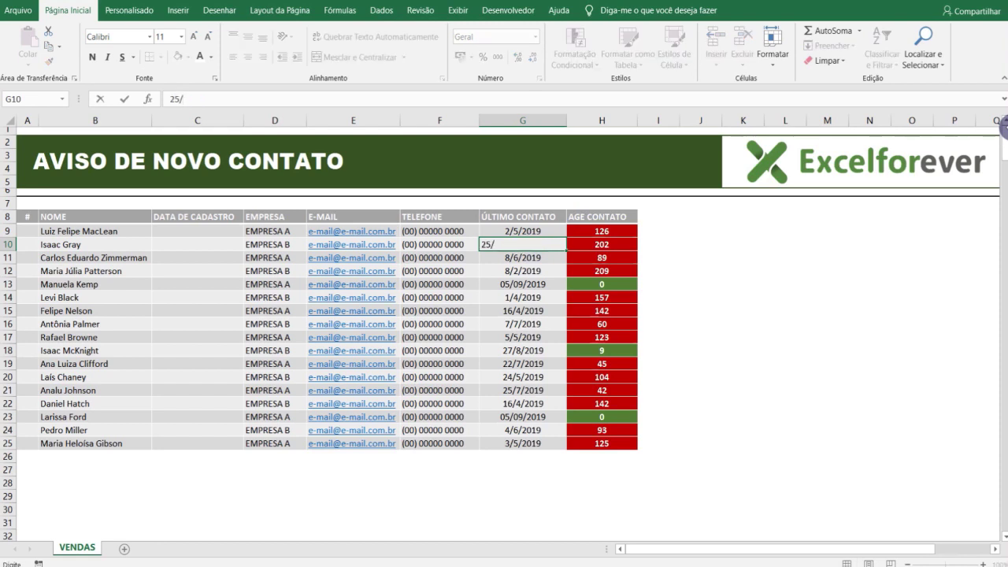
key(Escape)
text(5/)
key(Return)
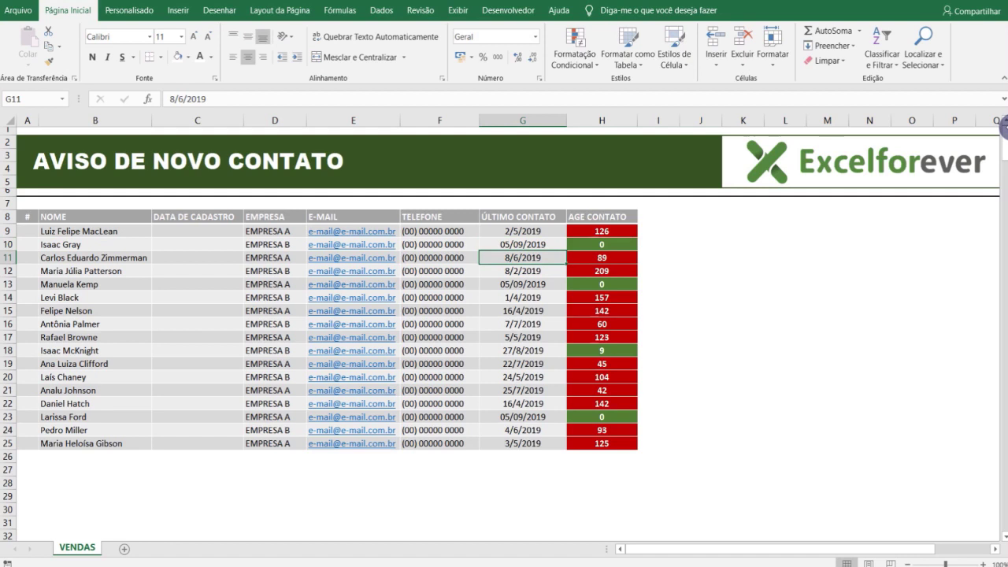
key(Down)
key(Down)
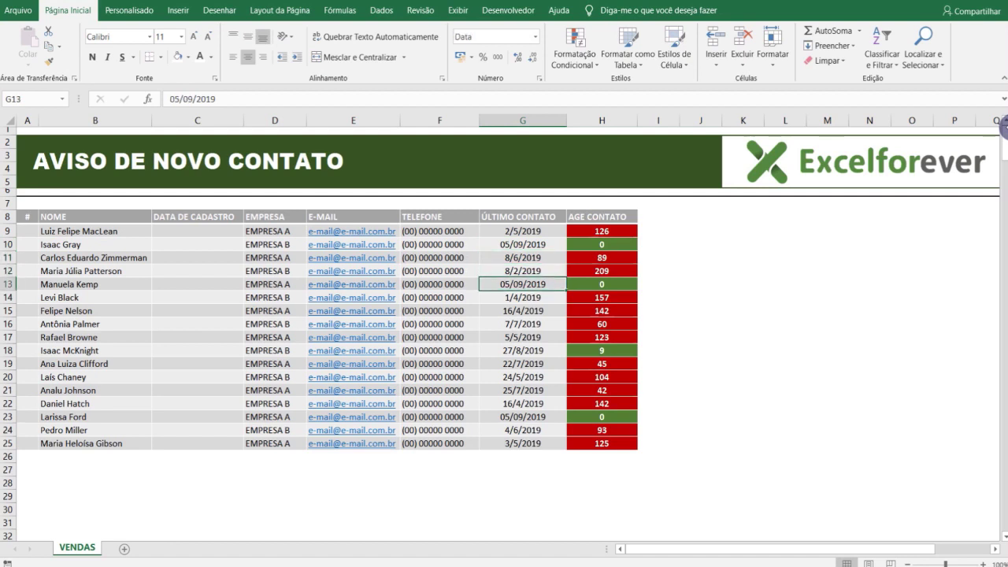
key(Down)
key(Down)
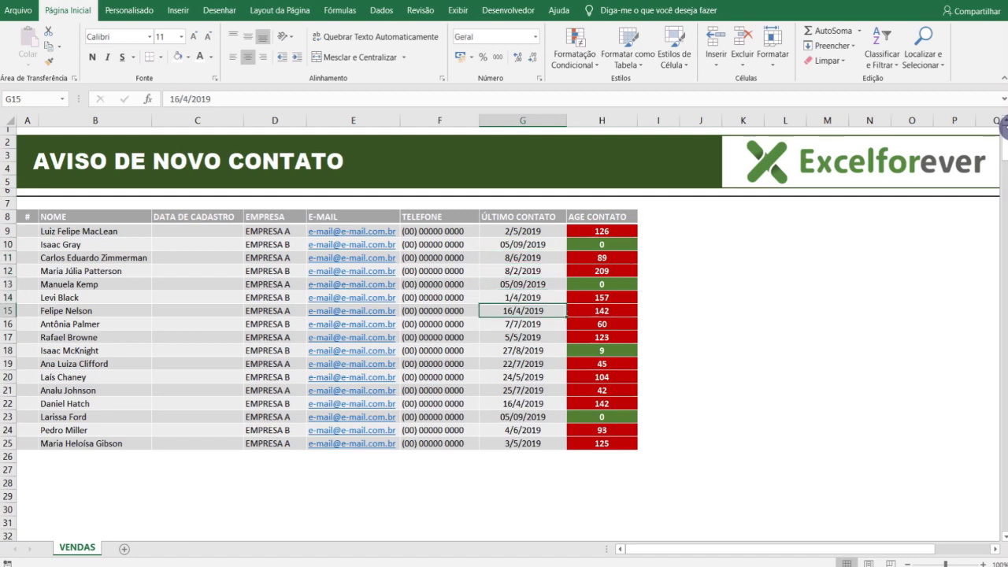
key(Up)
key(Down)
key(Down)
key(Down)
key(Down)
key(Down)
key(Down)
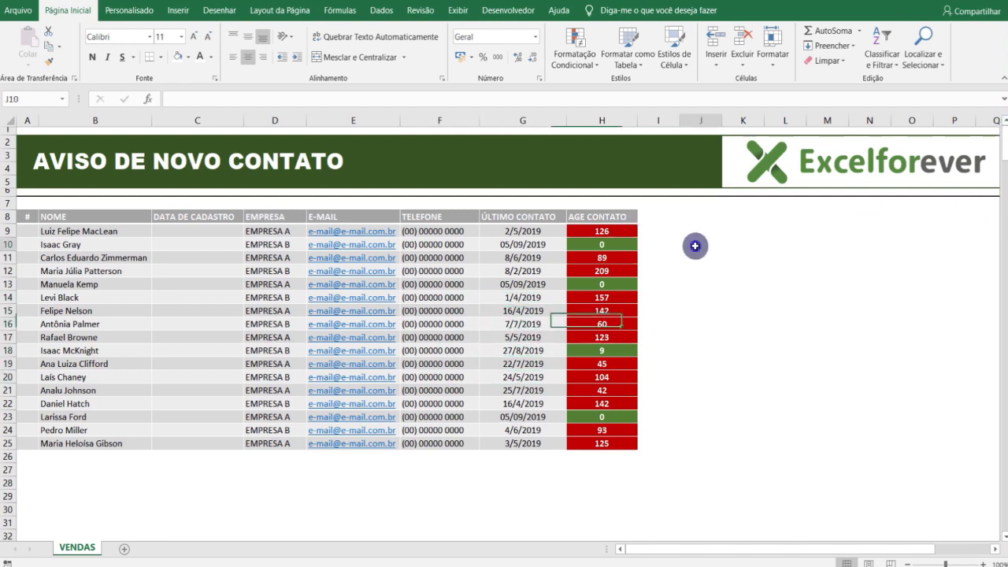
Inspect the hidden helper formulas in M11, L15 and K10
drag(697, 254, 816, 260)
click(779, 310)
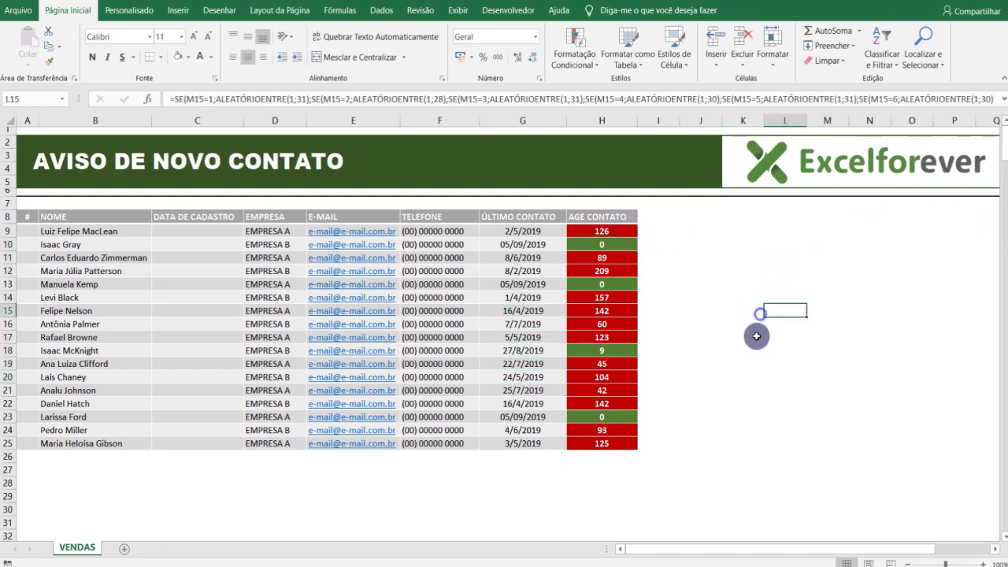
click(819, 260)
click(748, 243)
Apply a dark font colour to I8:R29 to reveal the helper values, then check M16 and K10
drag(660, 218, 997, 488)
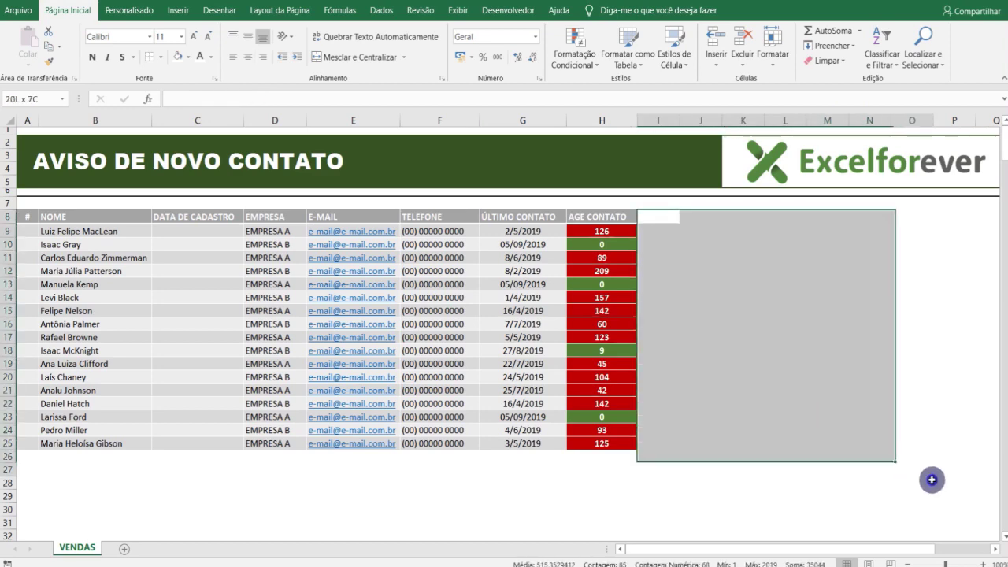
click(211, 57)
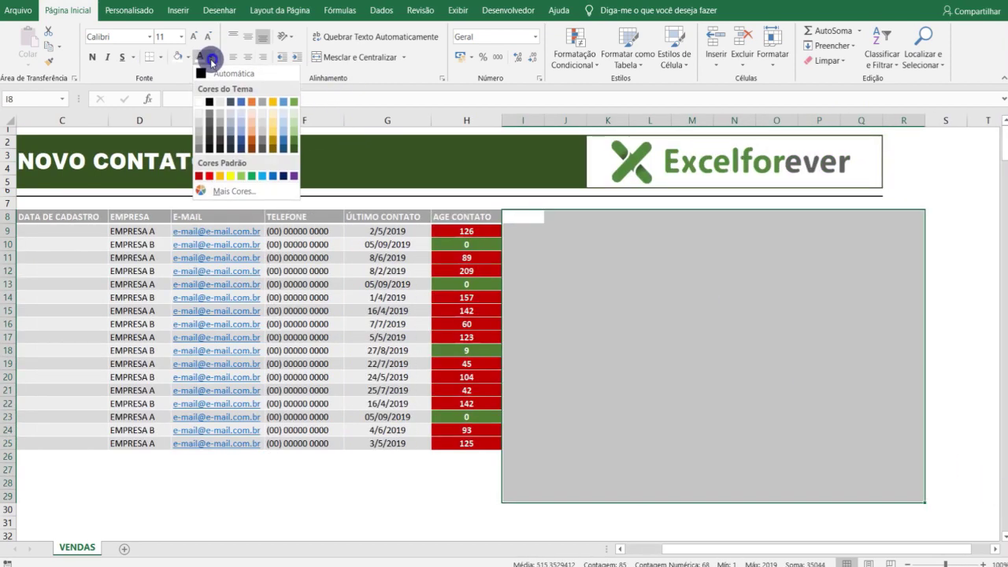
click(206, 75)
click(710, 321)
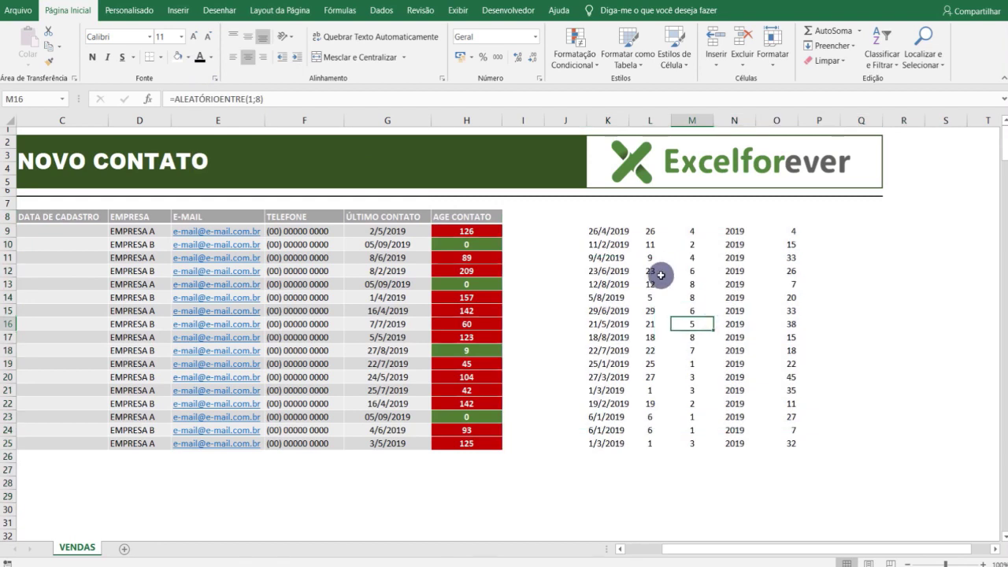
click(608, 244)
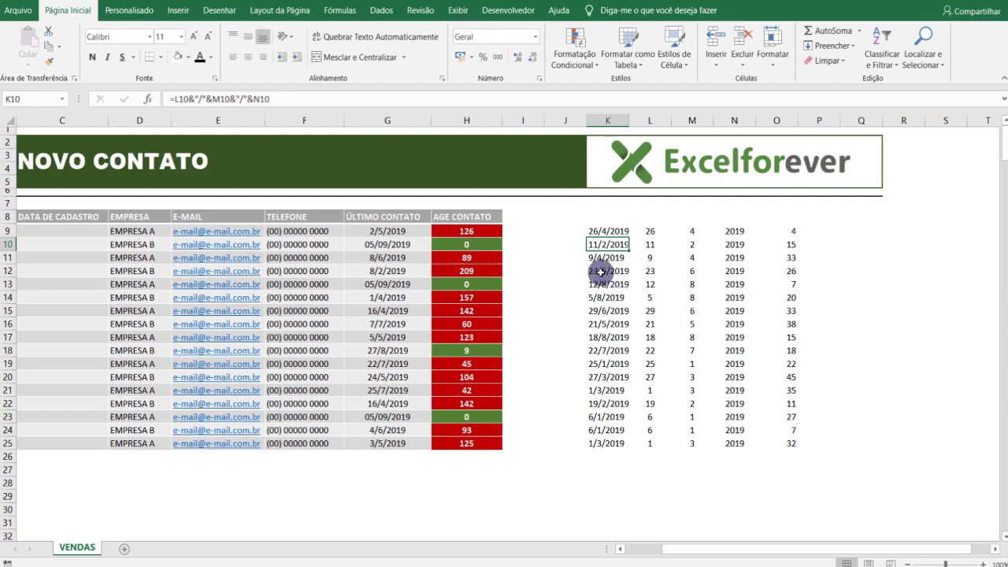
Recalculate with Calcular Agora five times to regenerate the random dates, then select K9:K25
click(337, 10)
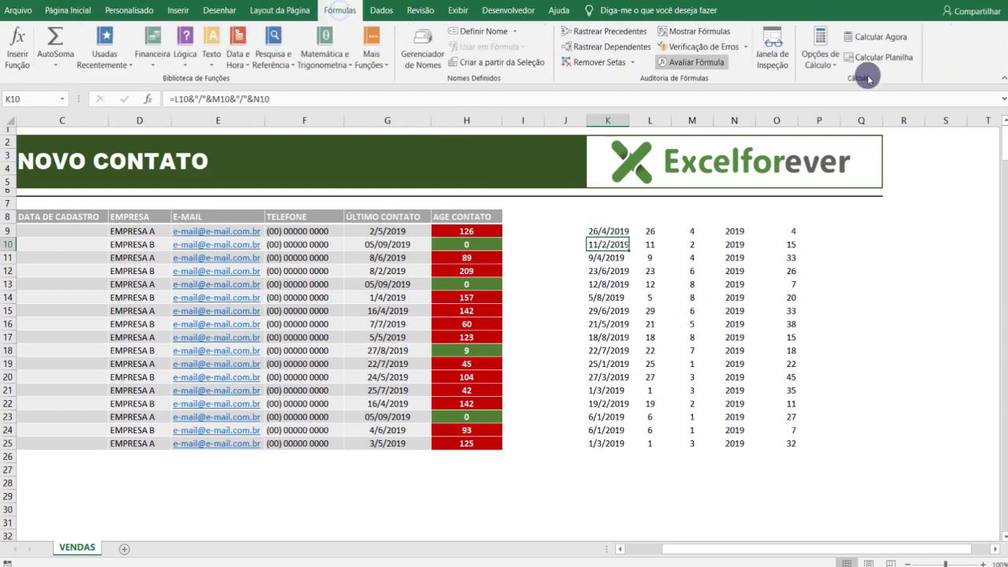
click(877, 38)
click(879, 39)
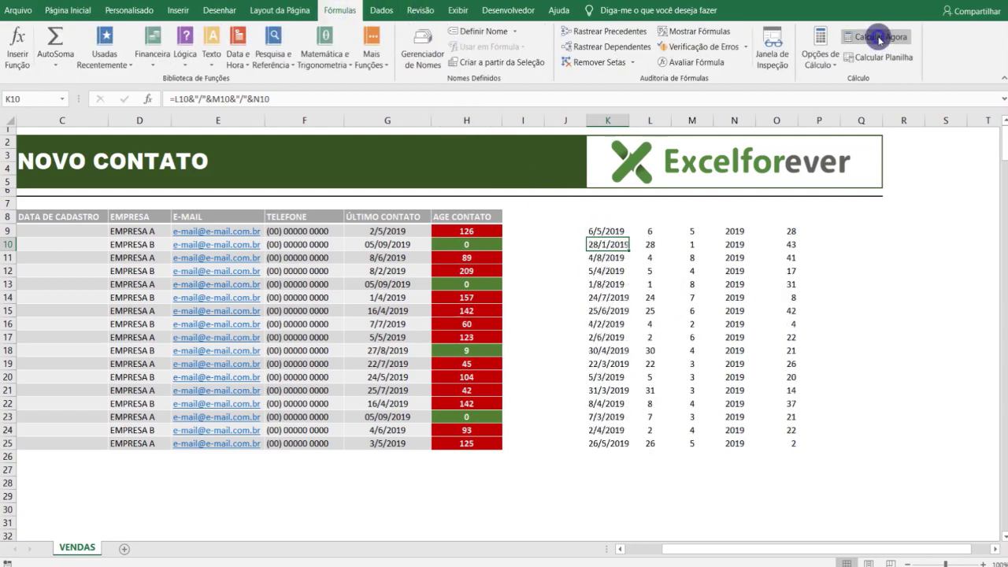
click(879, 39)
click(879, 39)
click(879, 39)
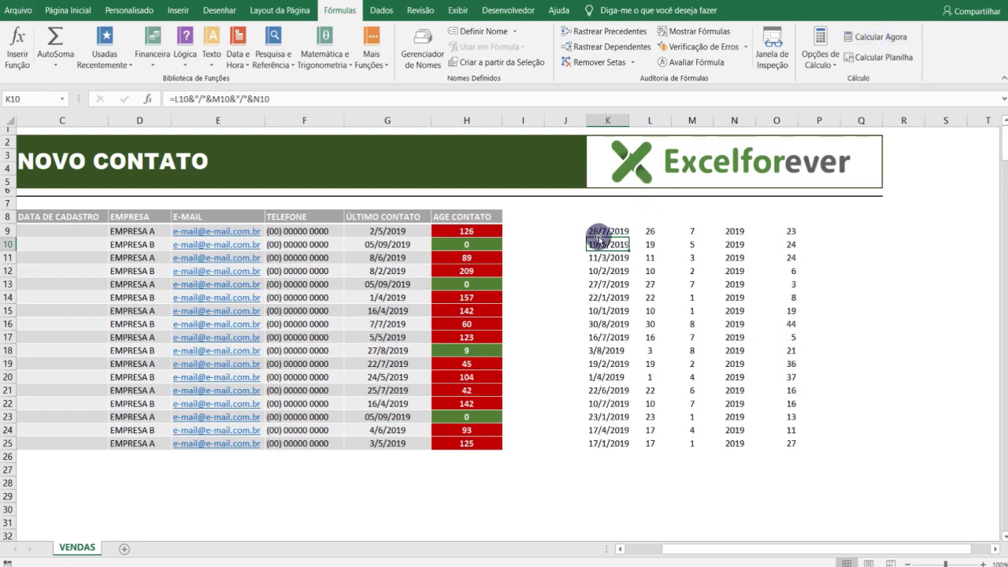
drag(599, 237, 610, 442)
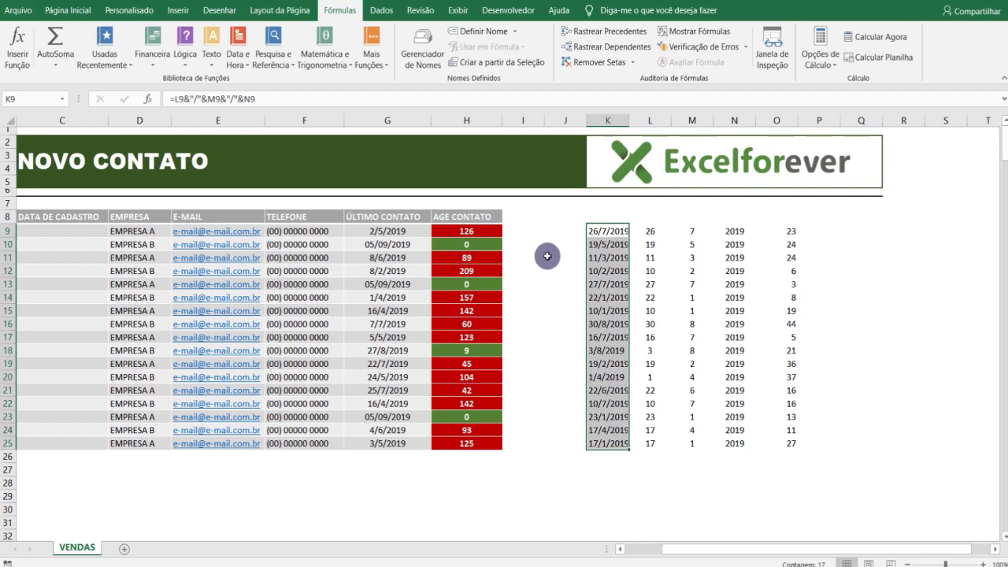
Paste the random dates from K9:K25 into G9:G25 as values only
key(ctrl+c)
drag(398, 231, 389, 441)
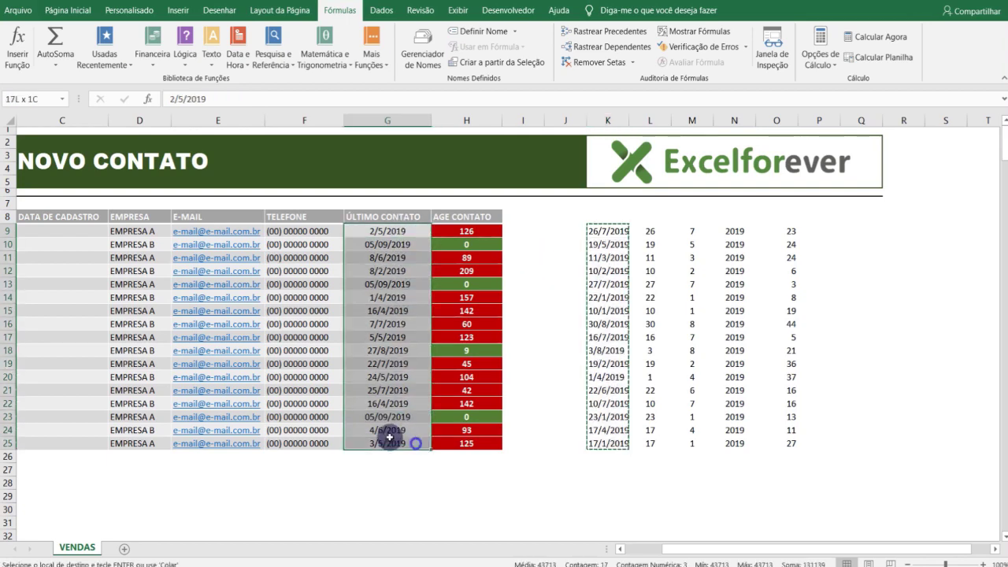
key(ctrl+alt+v)
key(Down)
key(Down)
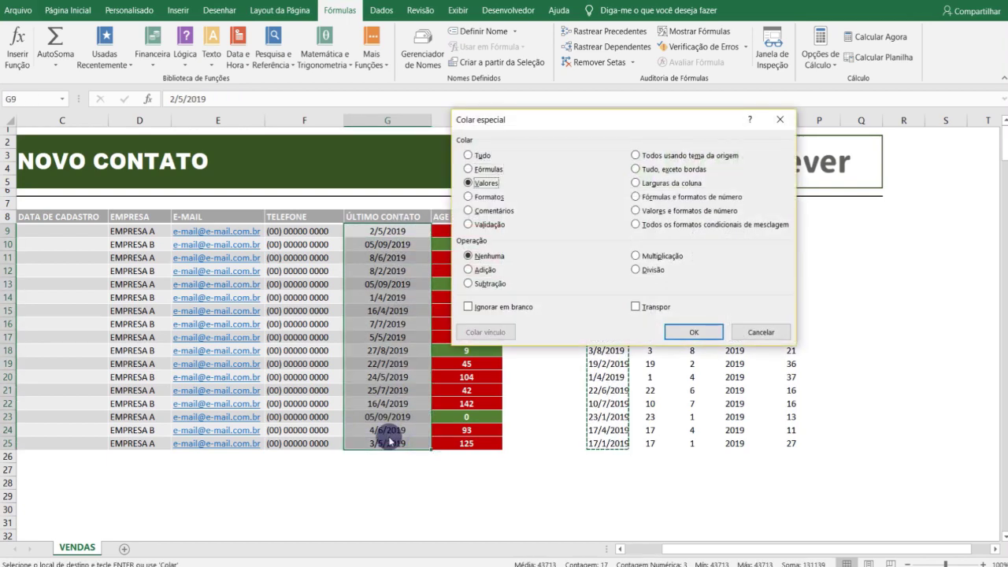
key(Return)
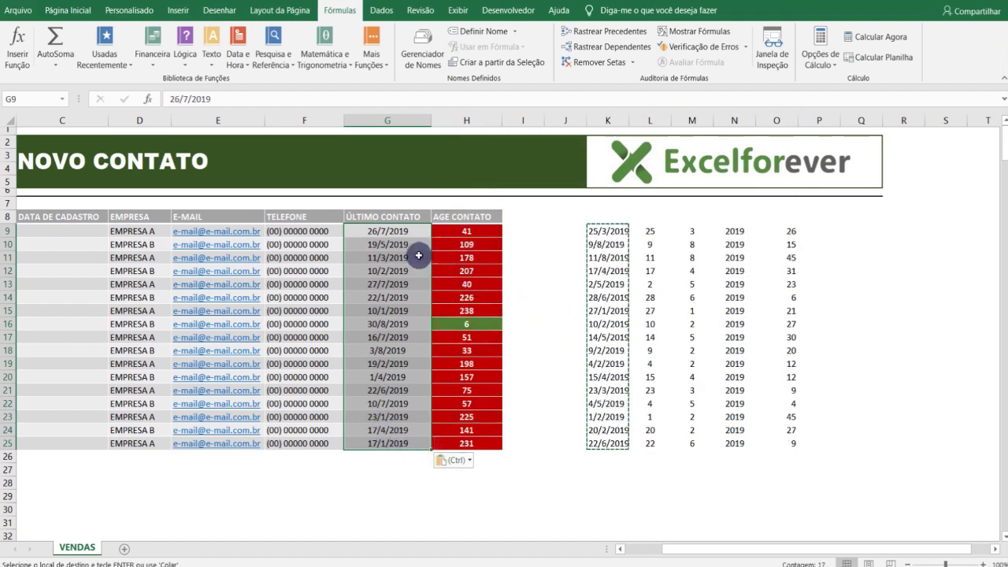
Enter the formula =K9 in G9
click(397, 231)
text(=)
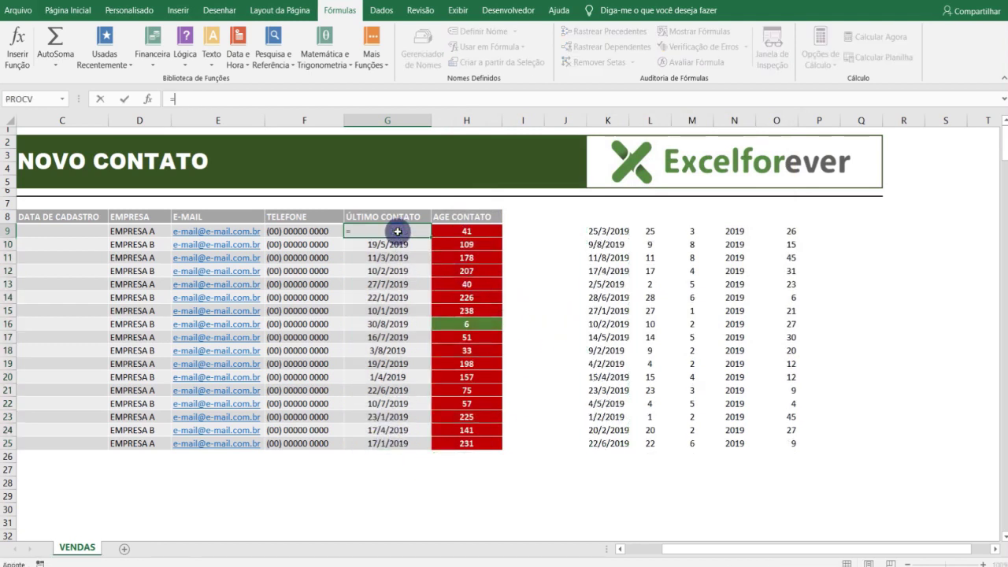
key(Right)
key(Right)
key(Right)
key(Right)
key(Return)
Copy G9's formula down to G10:G25 using Paste Special formulas only
click(398, 230)
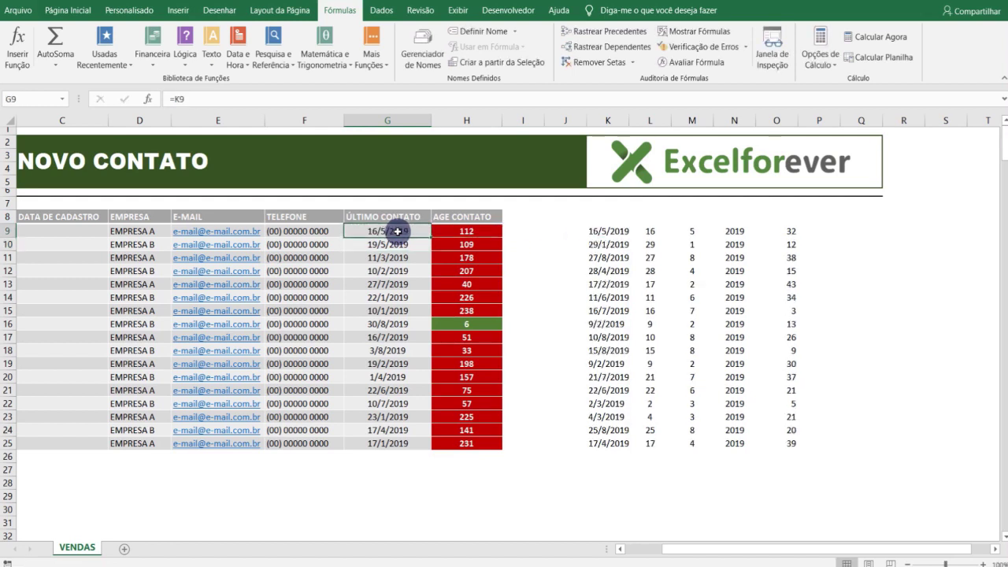
key(ctrl+c)
key(shift+Down)
key(shift+Down)
key(shift+Down)
key(shift+Down)
key(shift+Down)
key(shift+Down)
key(shift+Down)
key(shift+Down)
key(shift+Down)
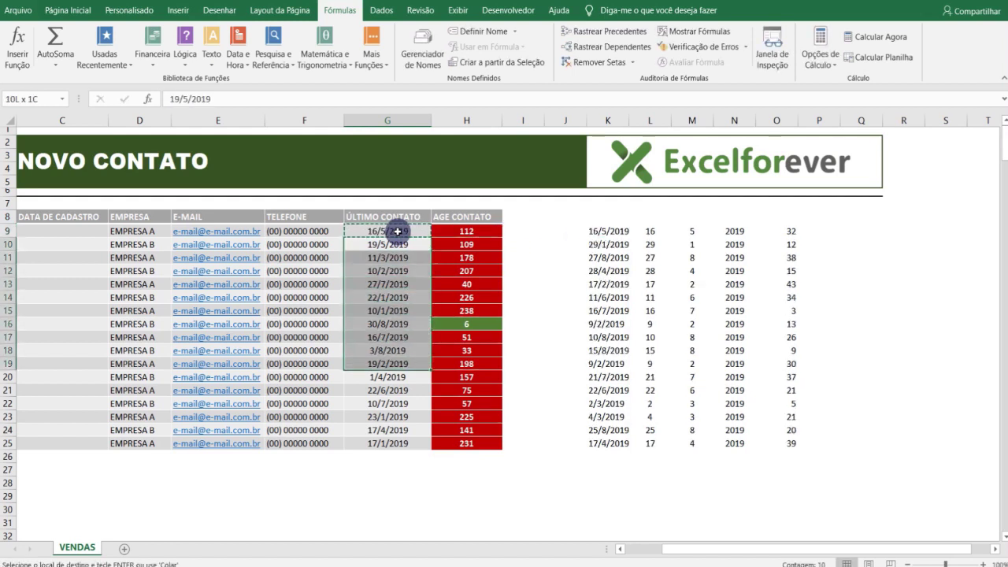
key(shift+Down)
key(shift+Down)
key(shift+Down)
key(shift+Down)
key(shift+Down)
key(shift+Down)
key(ctrl+v)
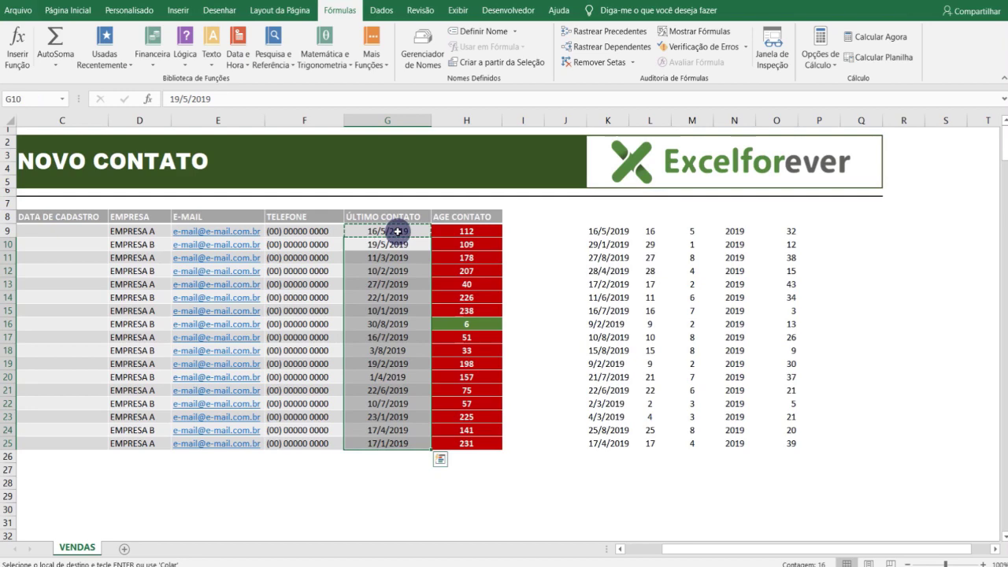
key(ctrl+alt+v)
key(f)
key(Return)
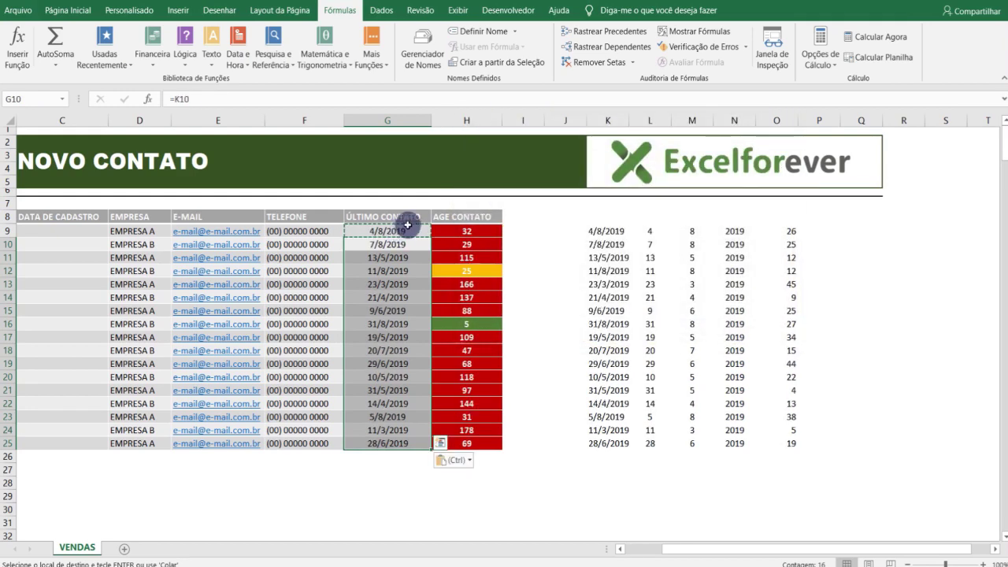
click(536, 285)
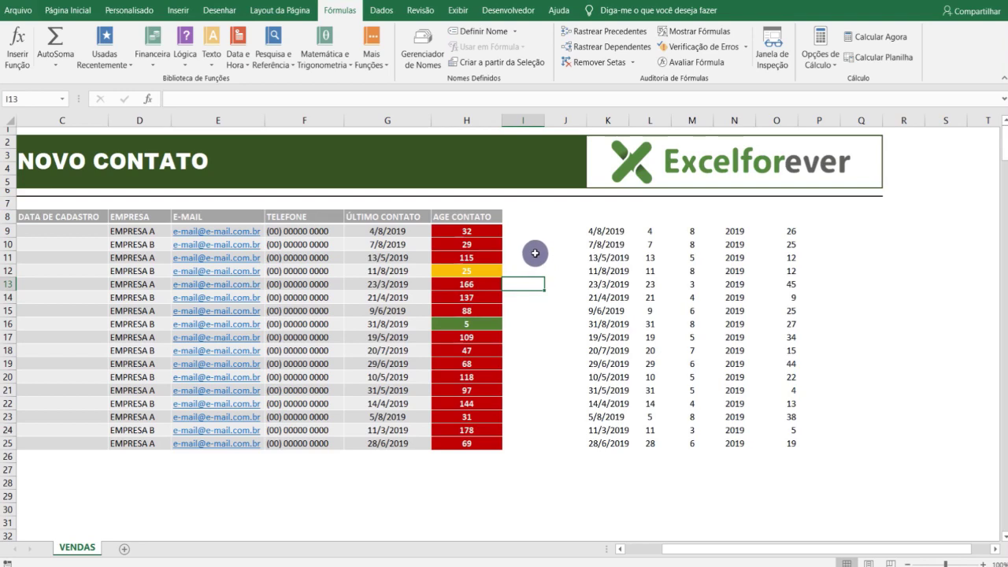
Recalculate with Calcular Agora about 26 times, watching AGE CONTATO cycle through green, yellow and red
click(878, 39)
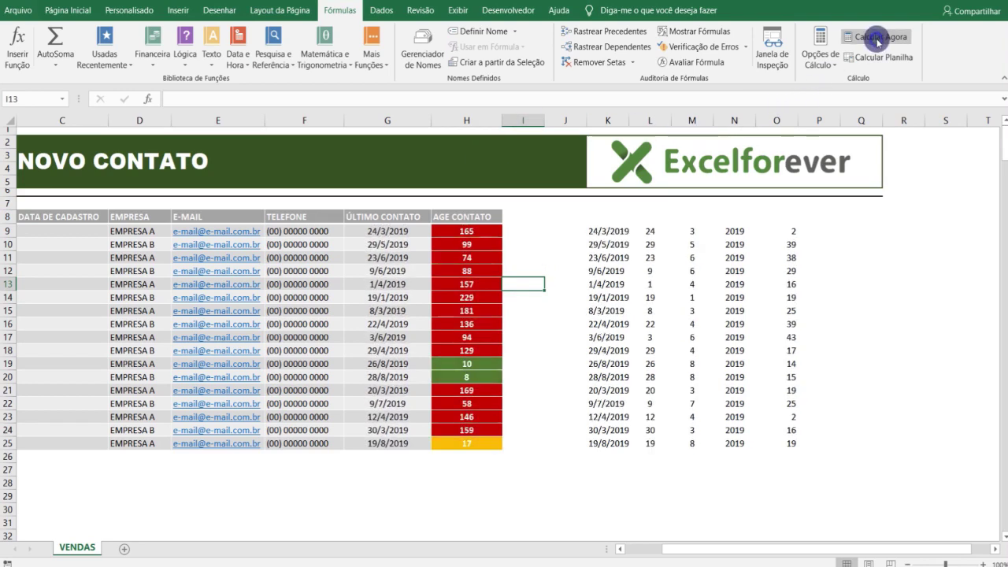
click(878, 39)
click(877, 40)
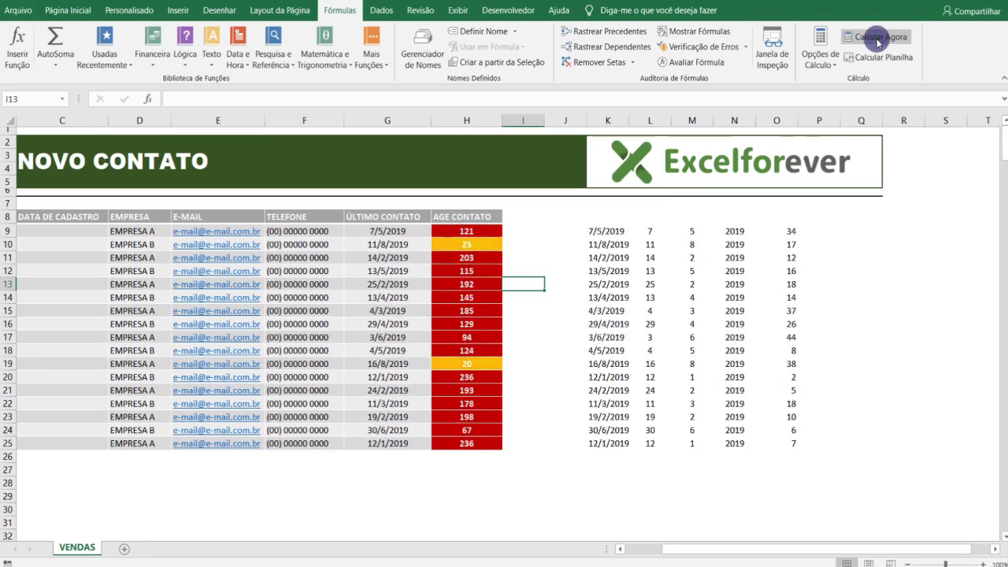
click(877, 39)
click(878, 39)
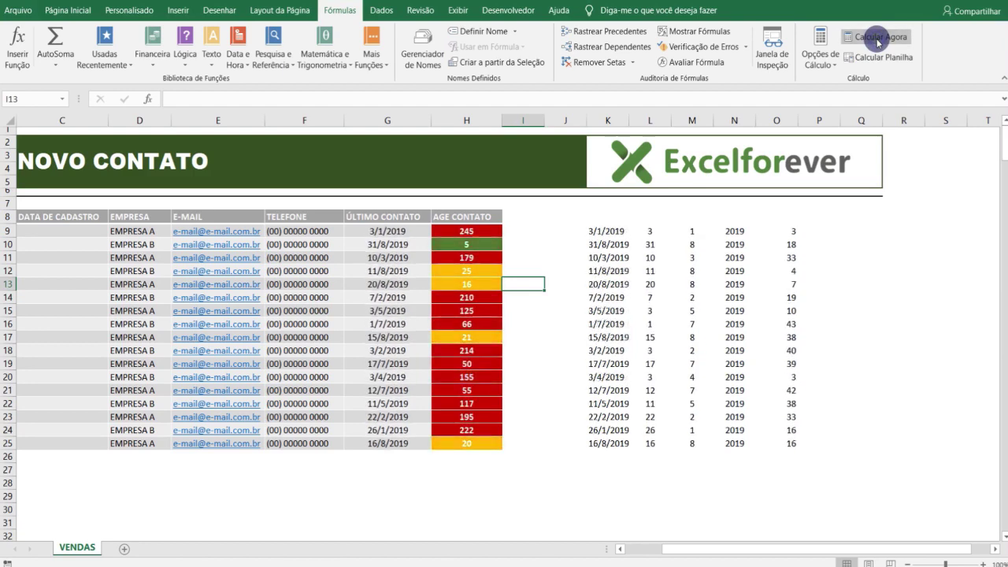
click(877, 39)
click(878, 40)
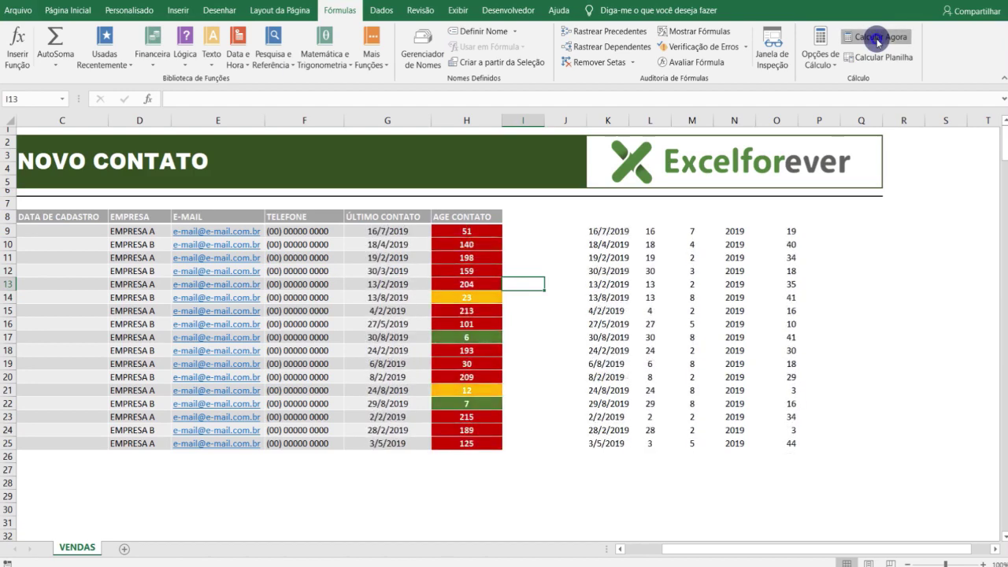
click(878, 40)
click(877, 39)
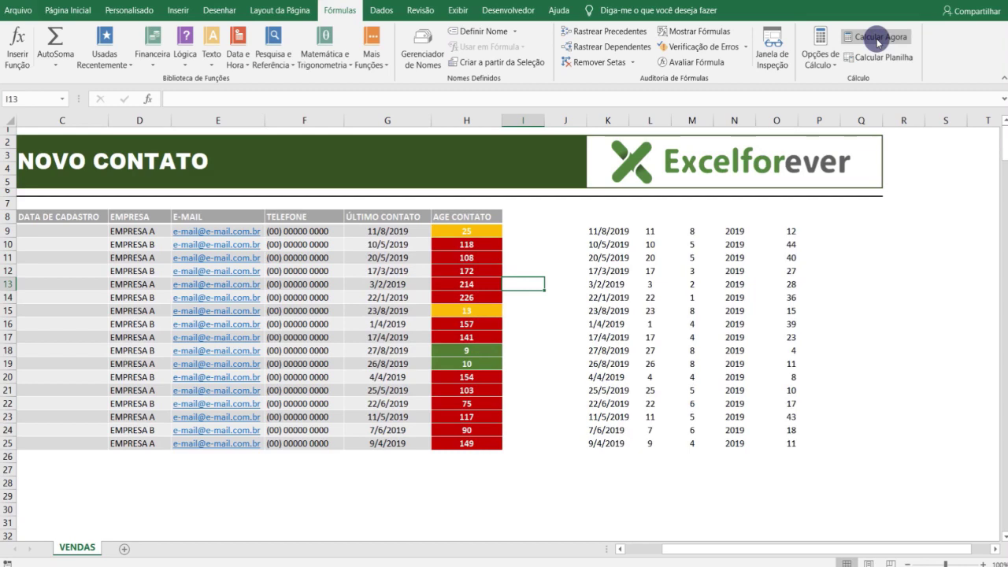
click(877, 40)
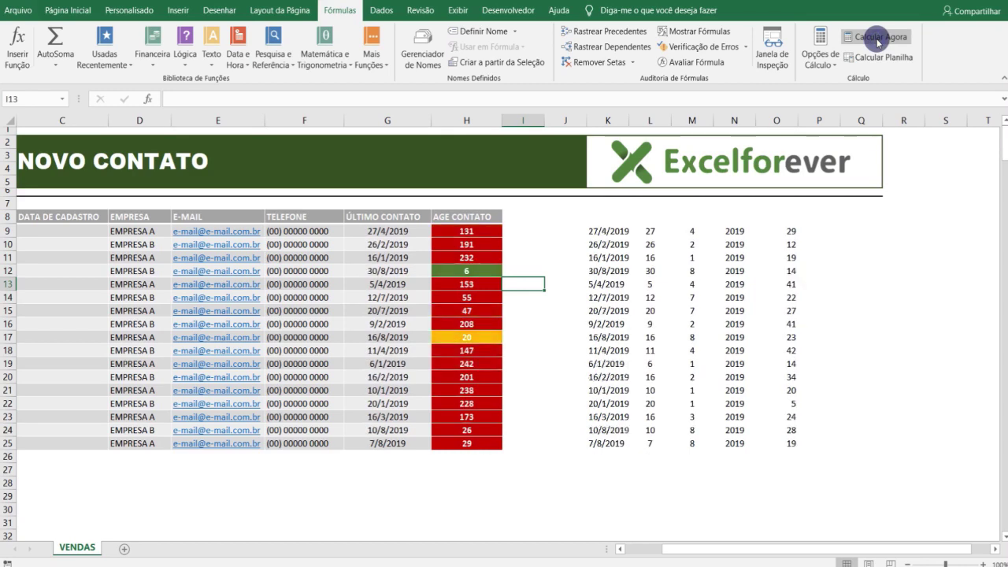
click(878, 39)
click(878, 39)
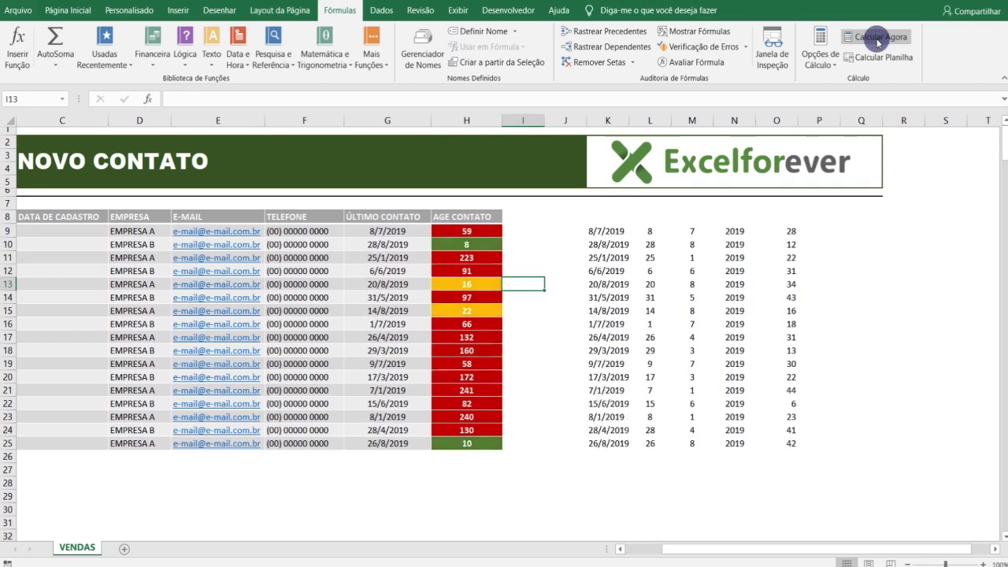
click(877, 39)
click(877, 40)
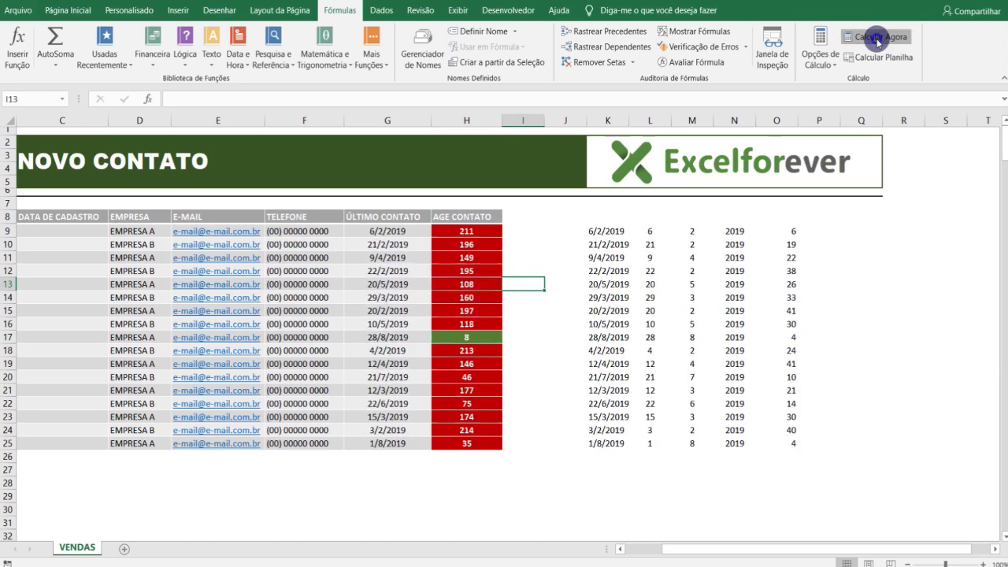
click(878, 39)
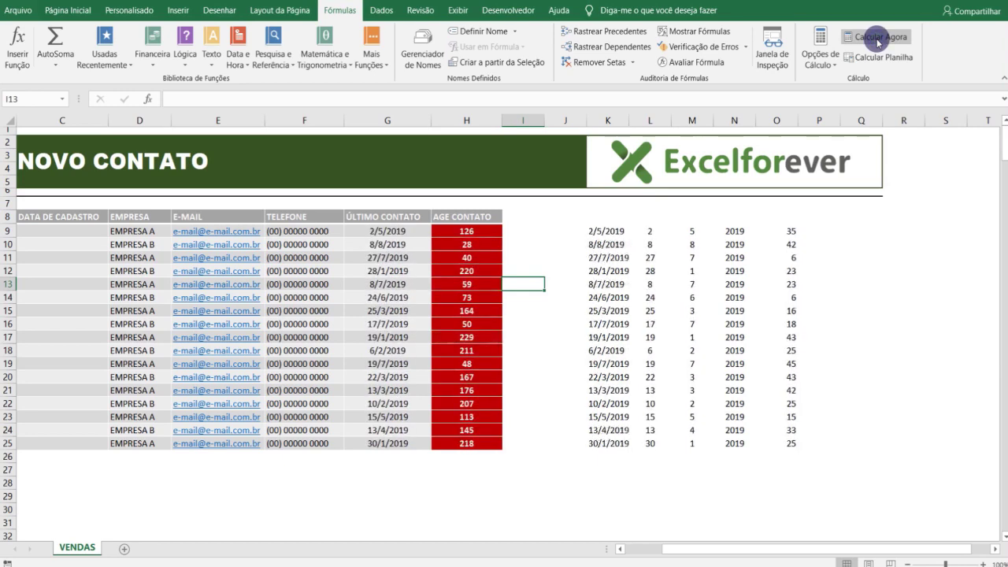
click(878, 40)
click(878, 40)
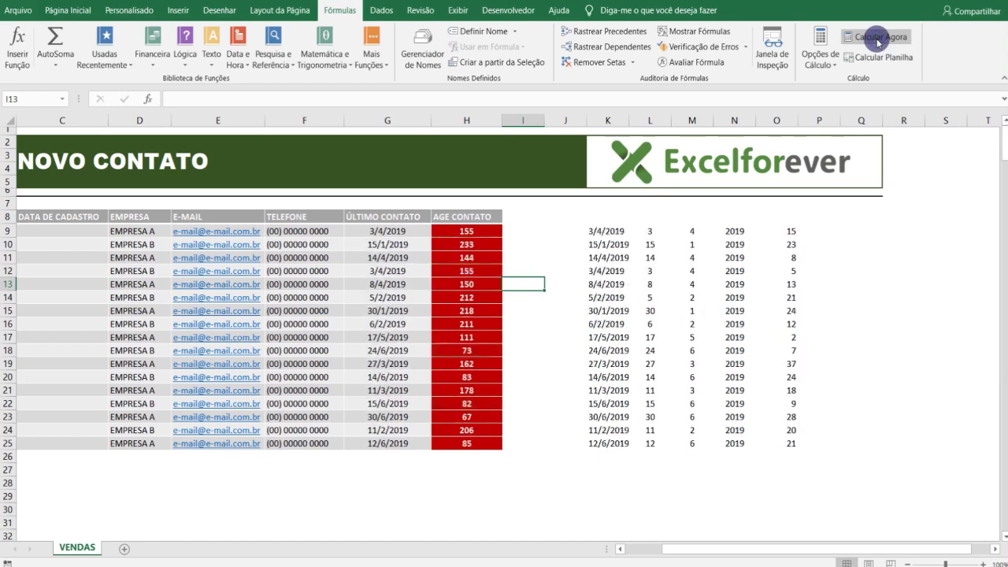
click(877, 39)
click(878, 39)
click(877, 39)
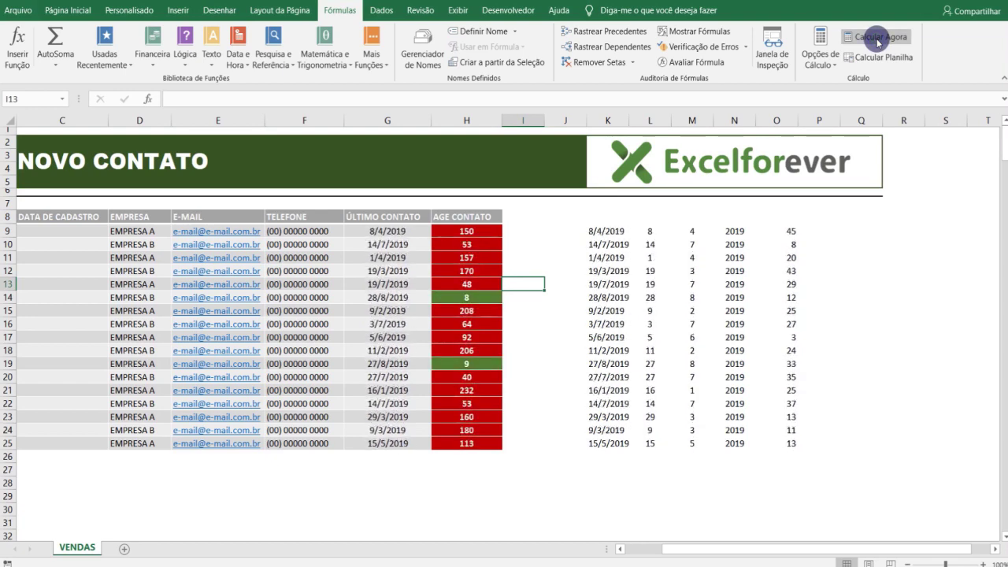
click(878, 40)
click(877, 40)
click(878, 39)
click(878, 40)
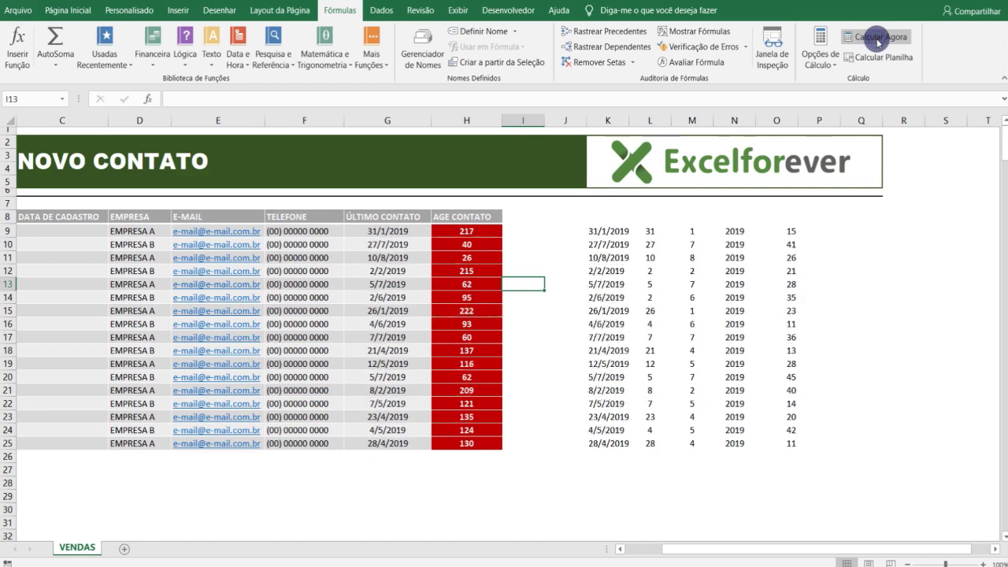
click(878, 39)
click(878, 39)
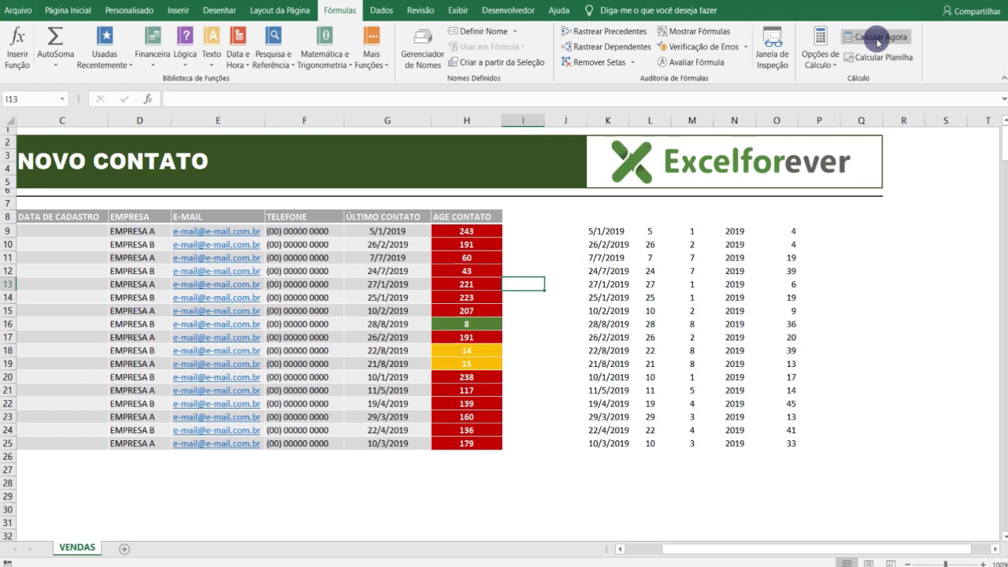
Recalculate twice more, ending with green 8, yellow 14 and 15, and red elsewhere
click(878, 42)
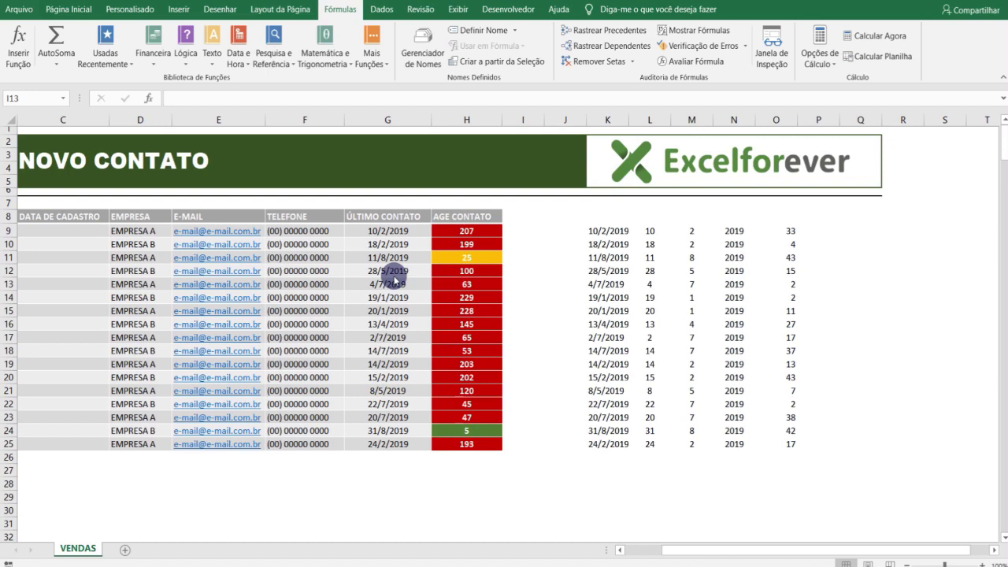
click(877, 37)
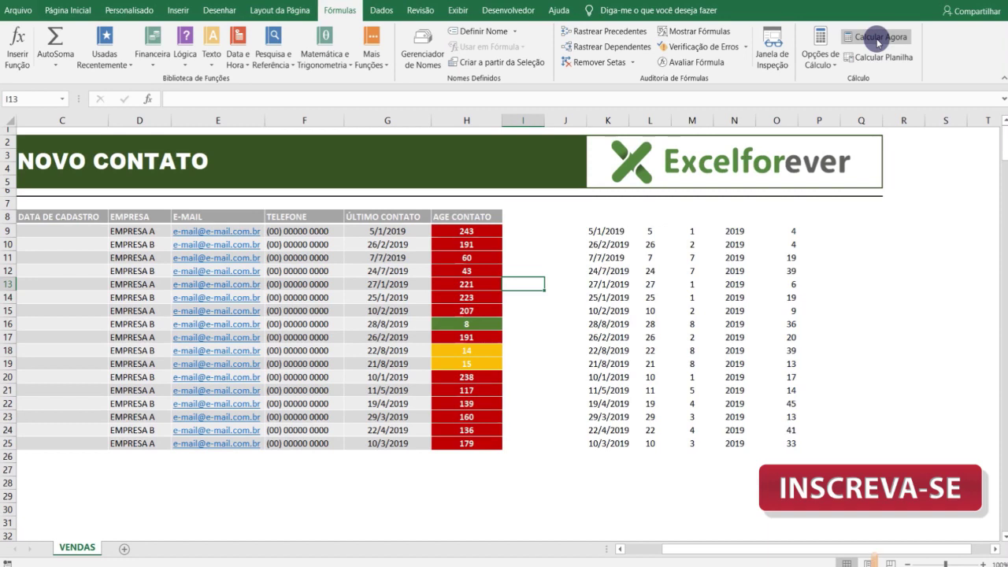